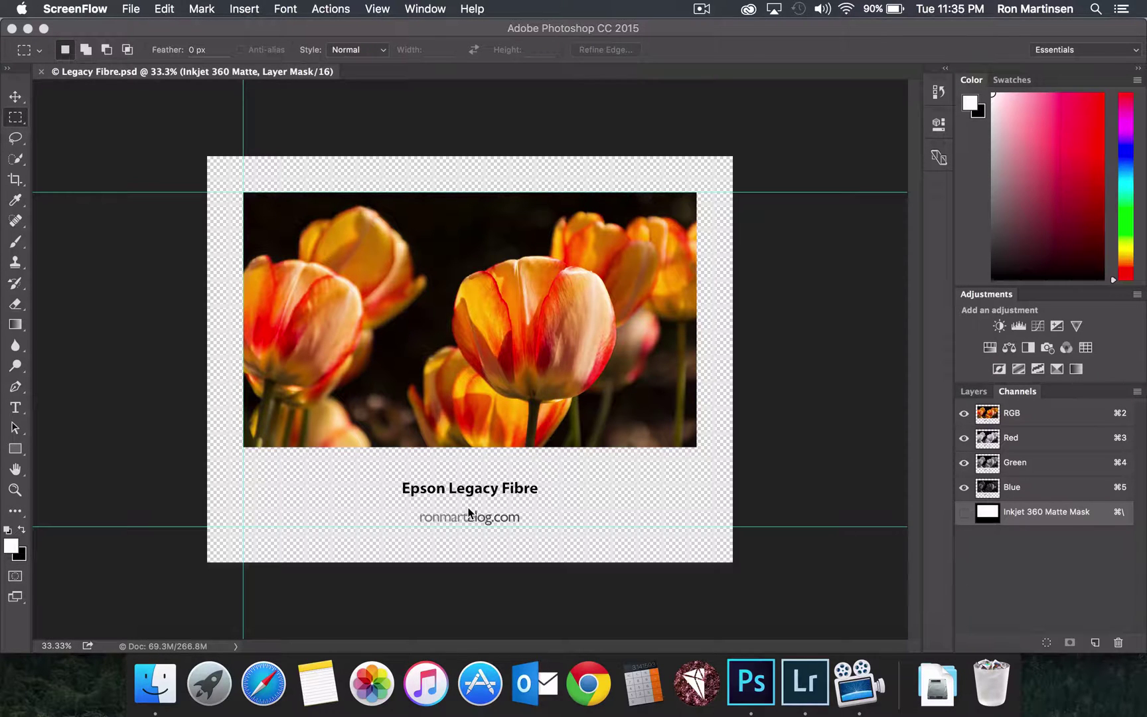
Step: Bring Photoshop to the front with the Legacy Fibre.psd tulip layout showing
{"action": "left_click", "coordinate": [143, 29]}
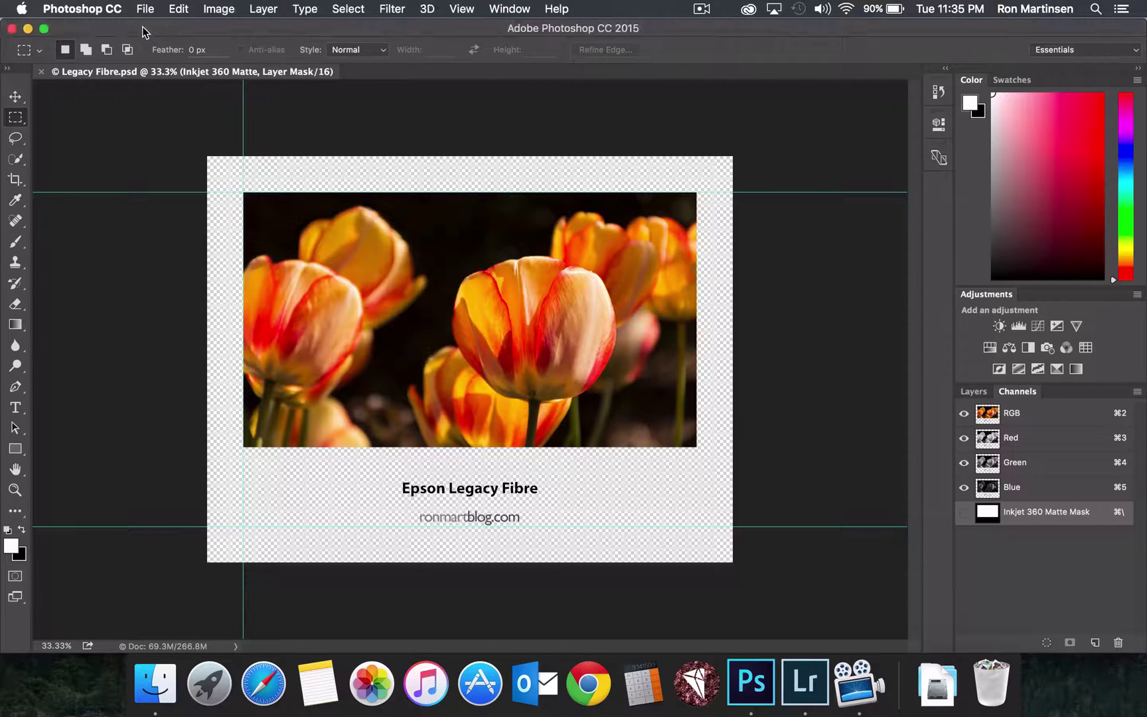
Step: Open Print settings for Legacy Fibre.psd, keeping EPSON SC-P800 Series (IP) as the printer
{"action": "left_click", "coordinate": [145, 9]}
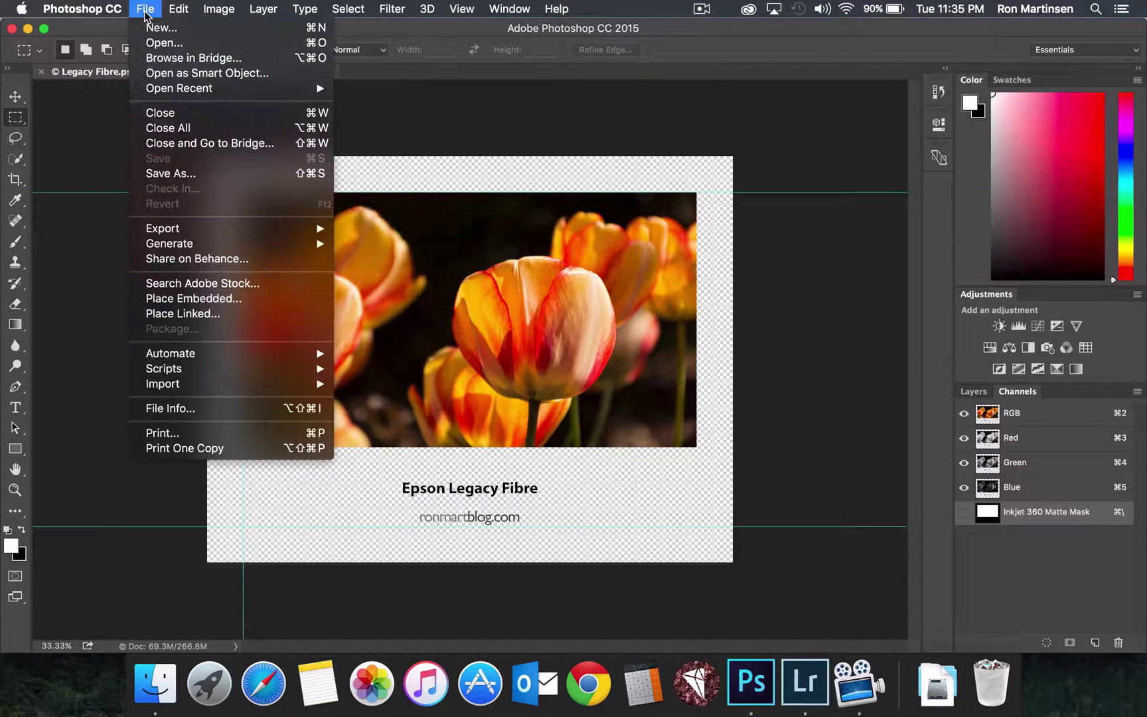
{"action": "left_click", "coordinate": [217, 434]}
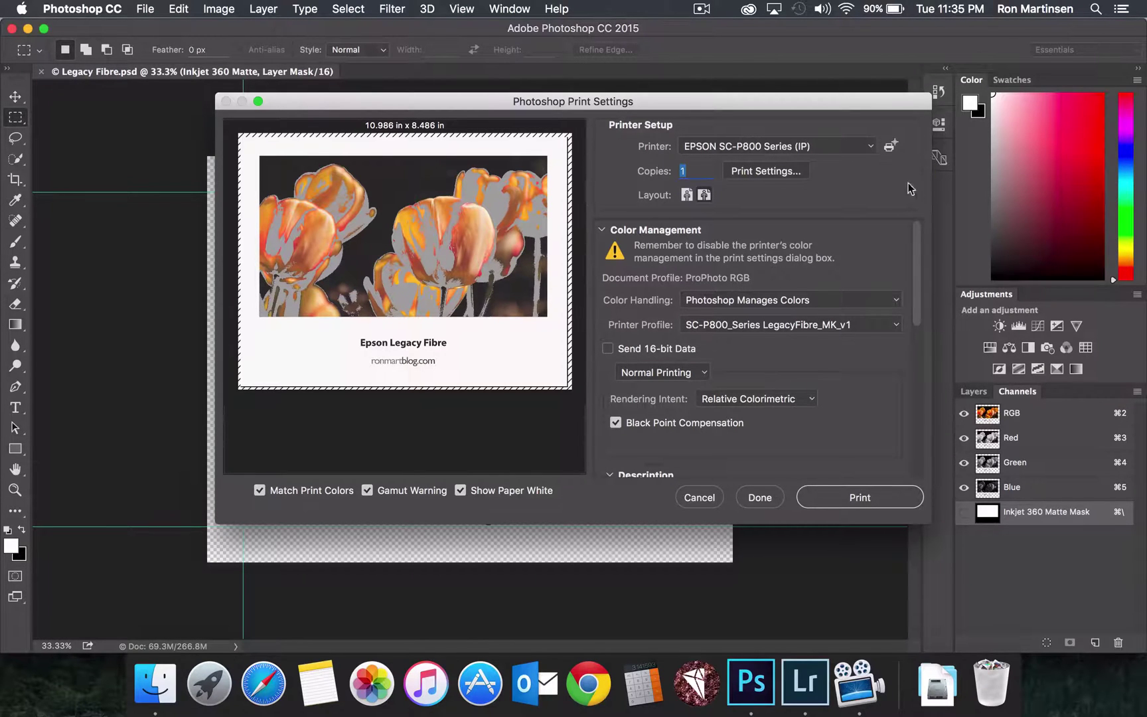
{"action": "left_click", "coordinate": [816, 151]}
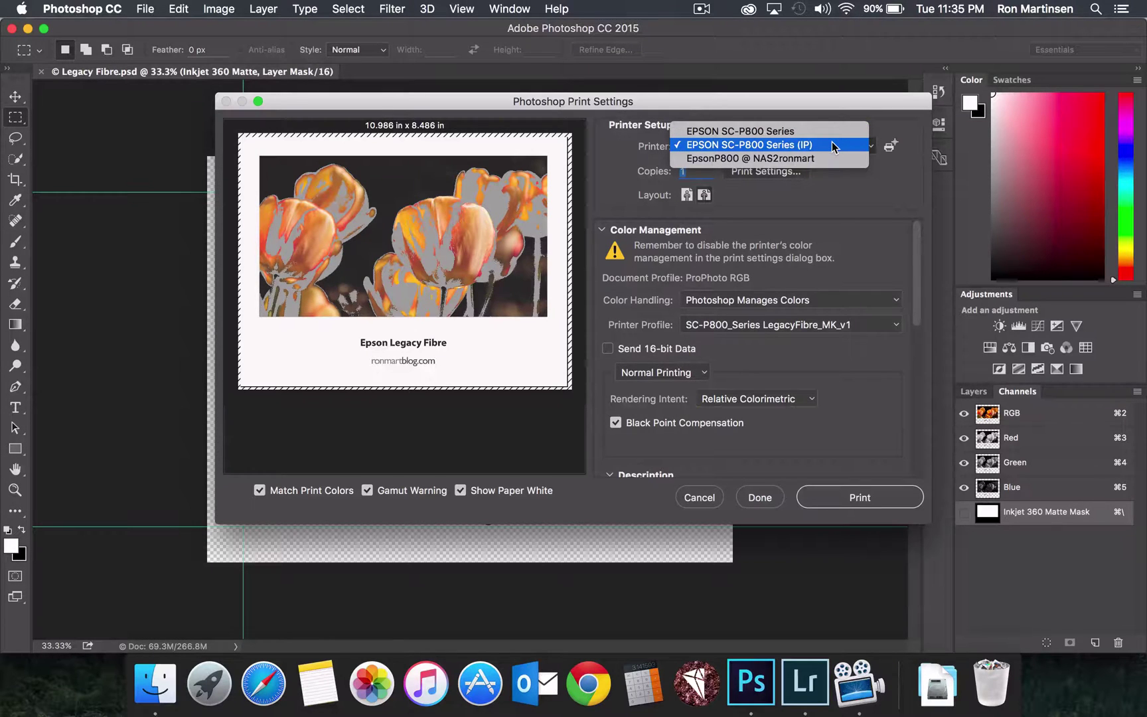
{"action": "left_click", "coordinate": [831, 144]}
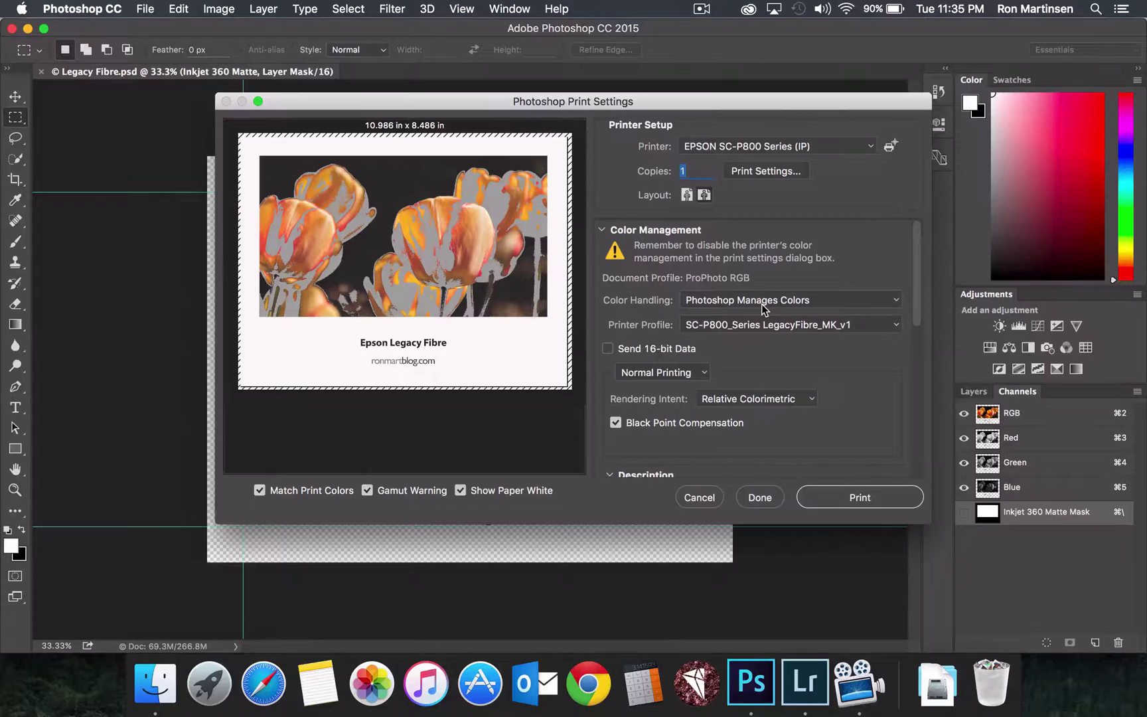
{"action": "left_click", "coordinate": [768, 169]}
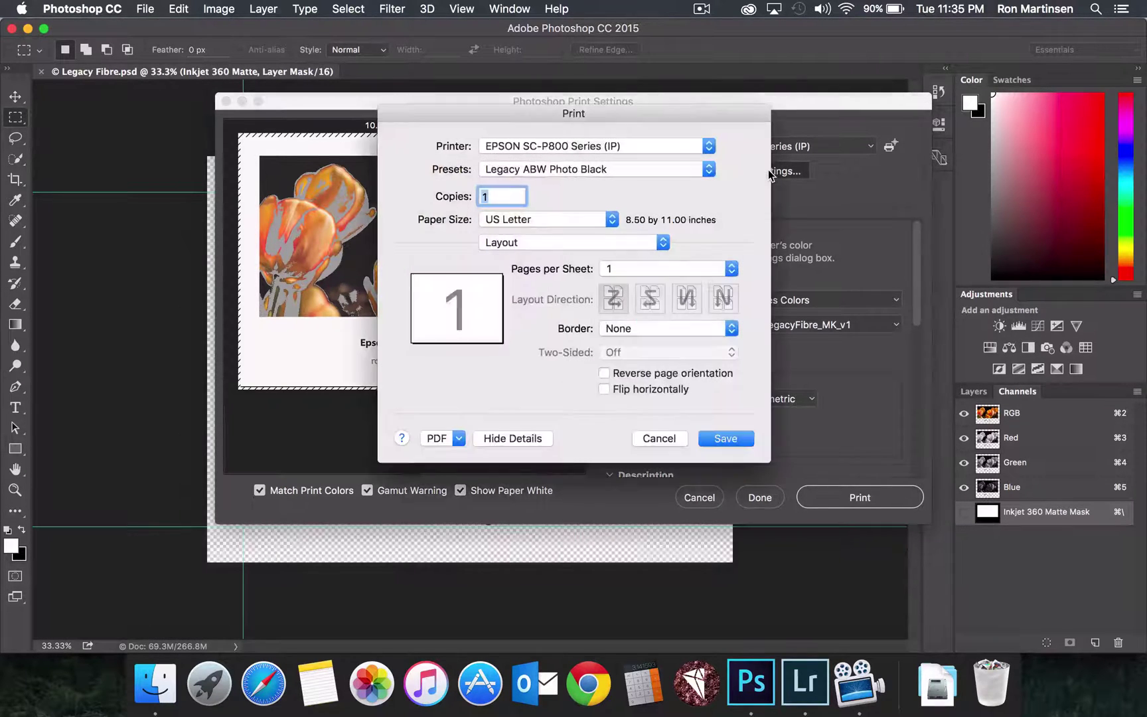
{"action": "left_click", "coordinate": [561, 244]}
{"action": "left_click", "coordinate": [556, 309]}
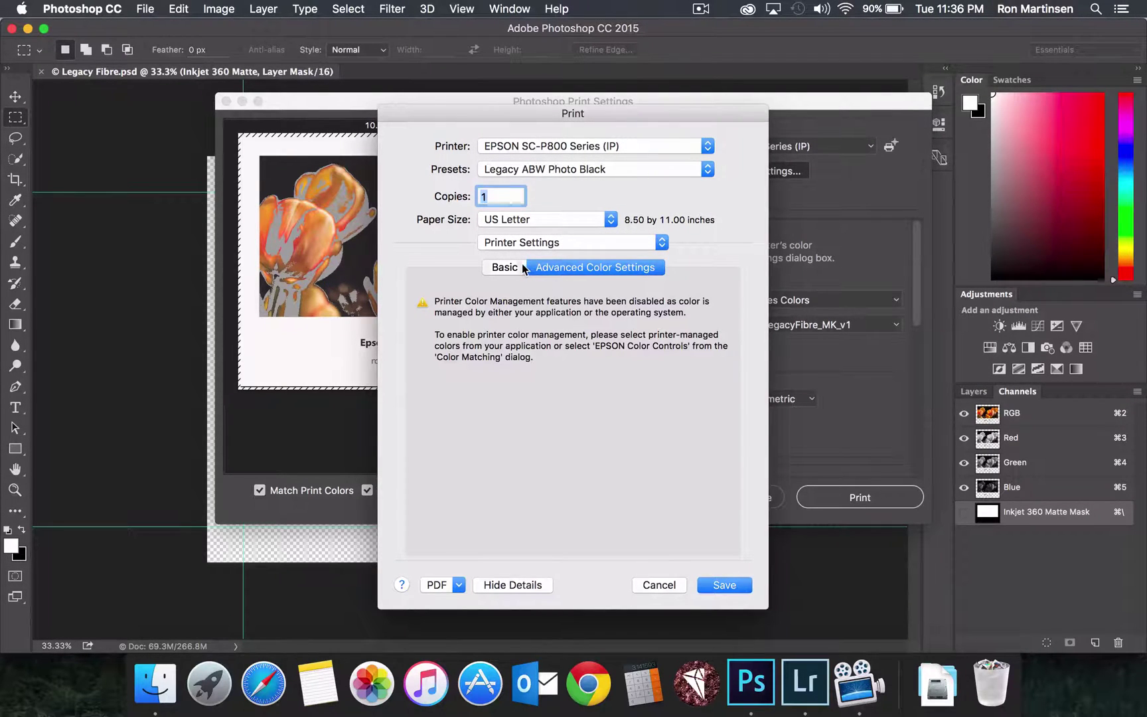
{"action": "left_click", "coordinate": [521, 267]}
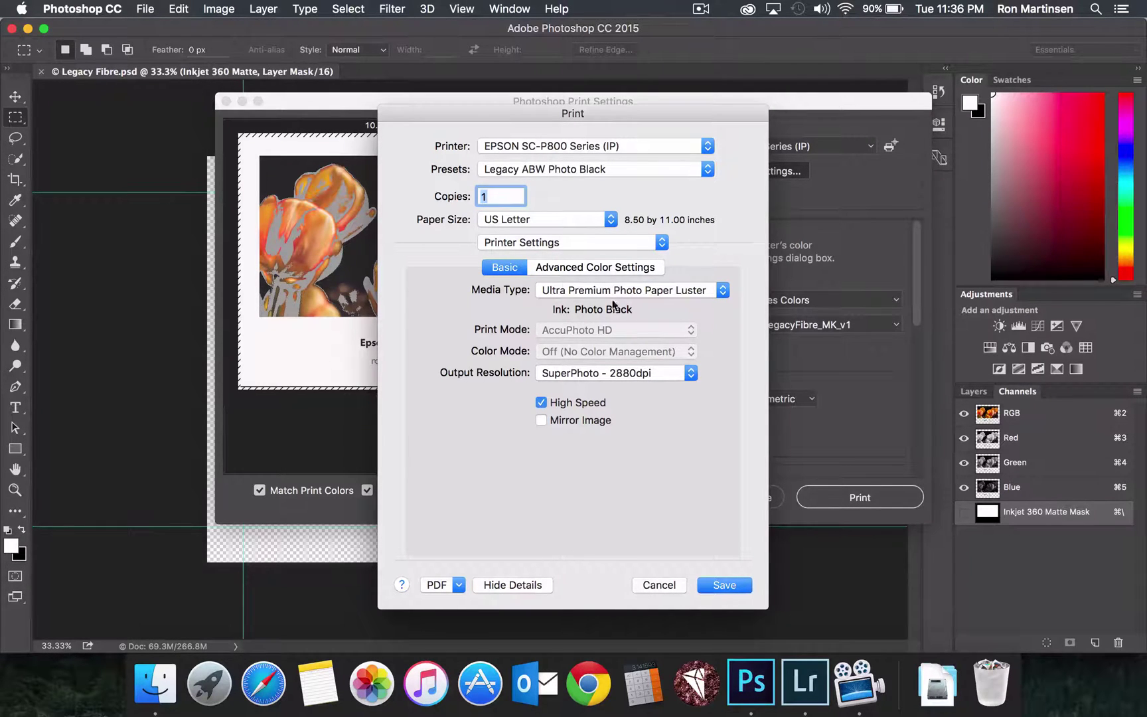
{"action": "left_click", "coordinate": [576, 243]}
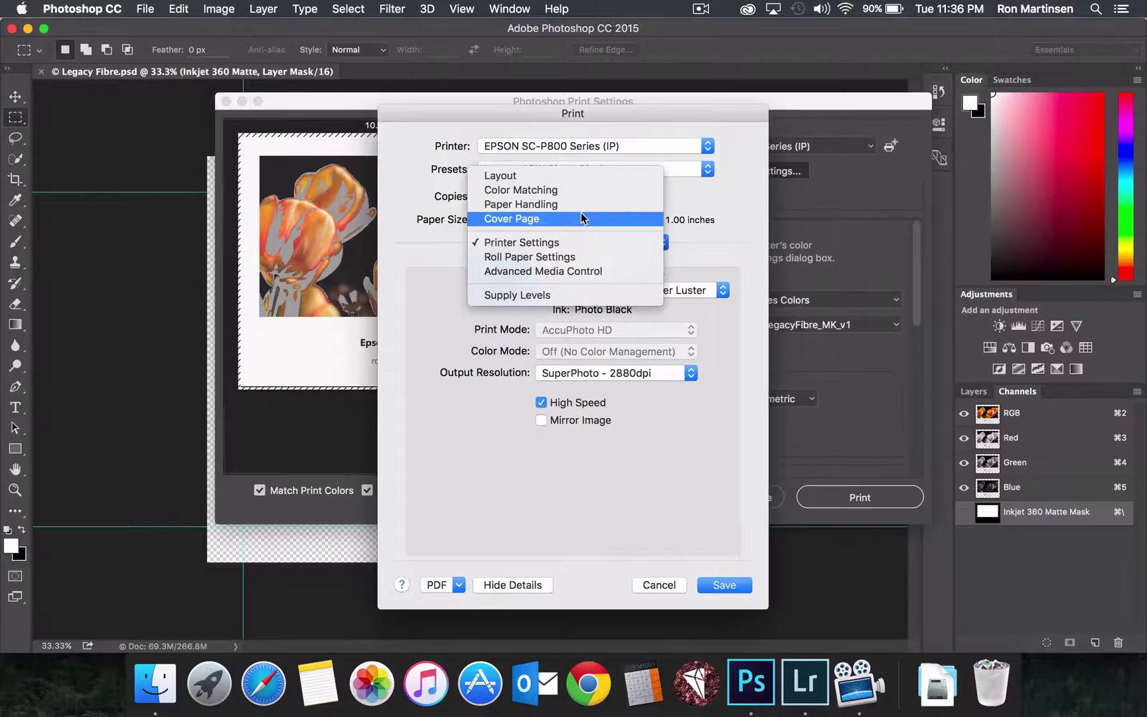
{"action": "left_click", "coordinate": [579, 191]}
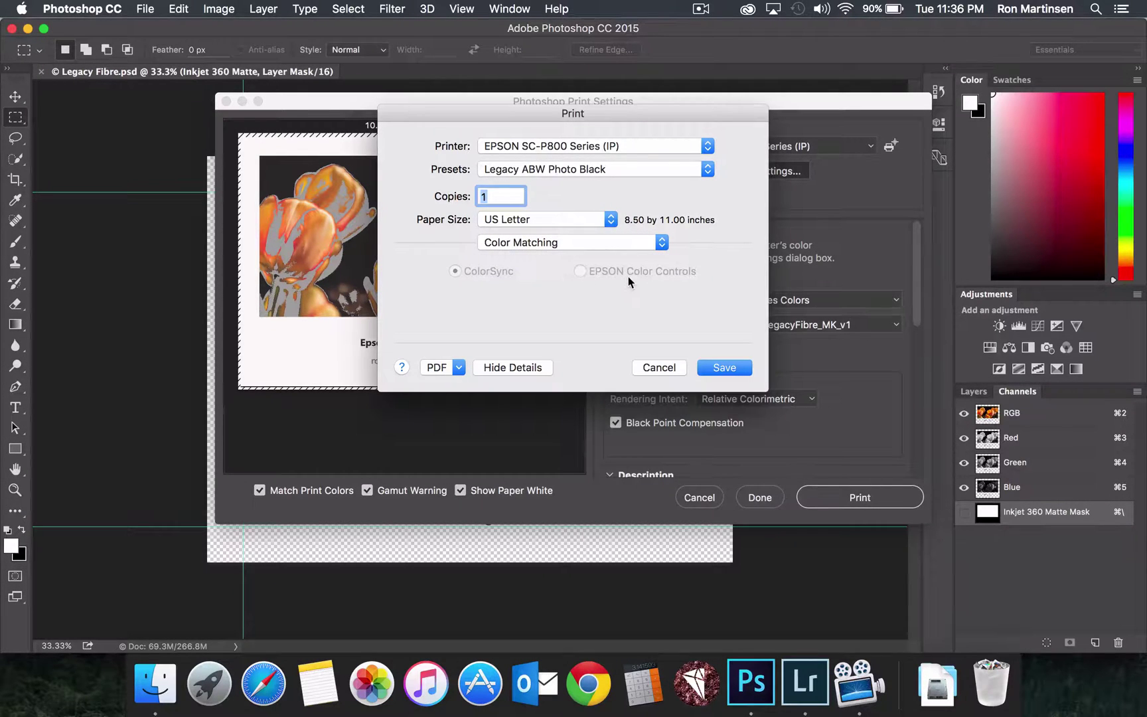
{"action": "left_click", "coordinate": [648, 368]}
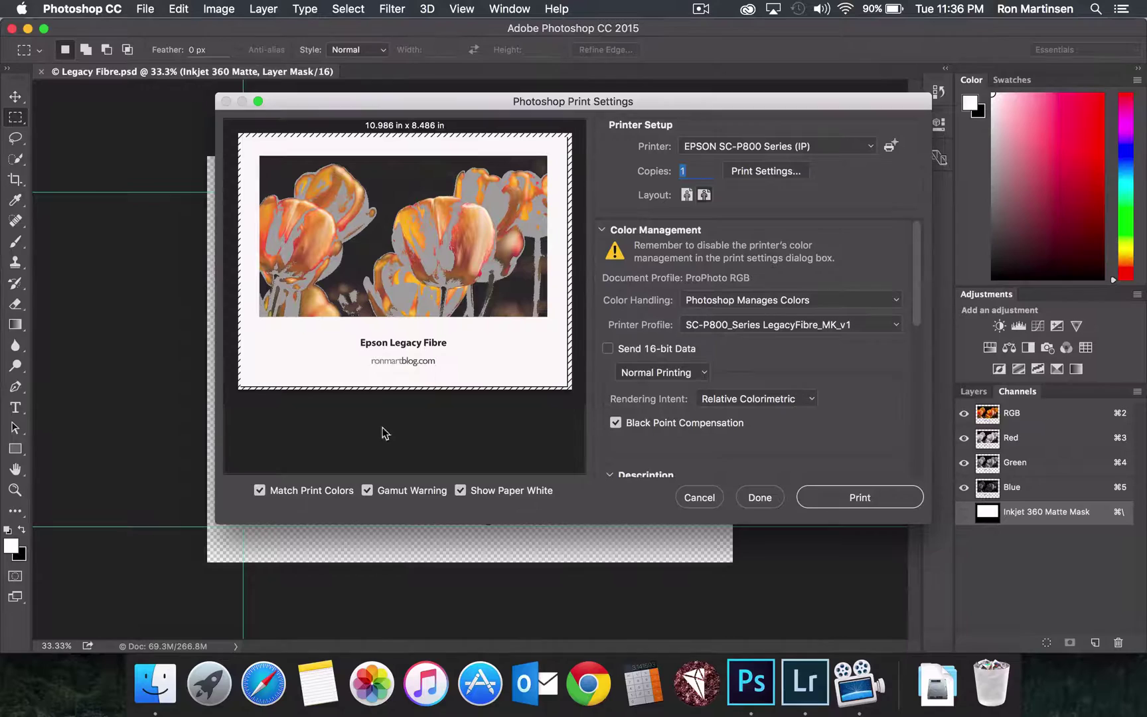
Step: Turn off Show Paper White, Gamut Warning and Match Print Colors, keeping Photoshop Manages Colors
{"action": "left_click", "coordinate": [464, 491]}
{"action": "left_click", "coordinate": [367, 491]}
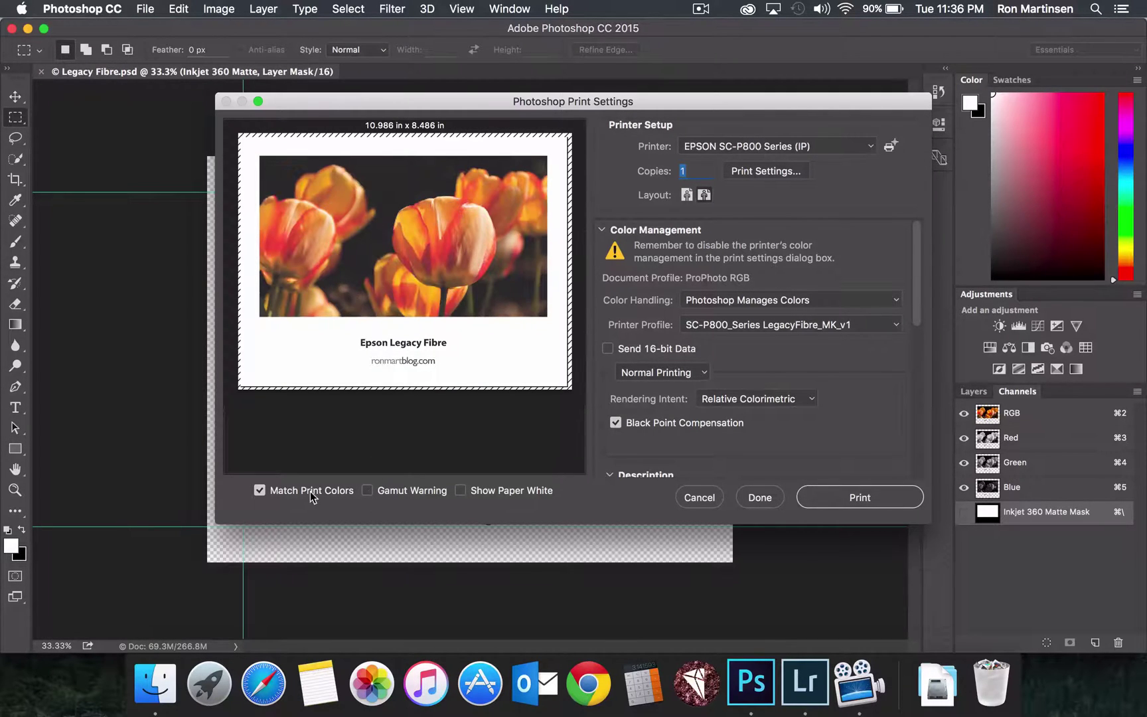
{"action": "left_click", "coordinate": [260, 490]}
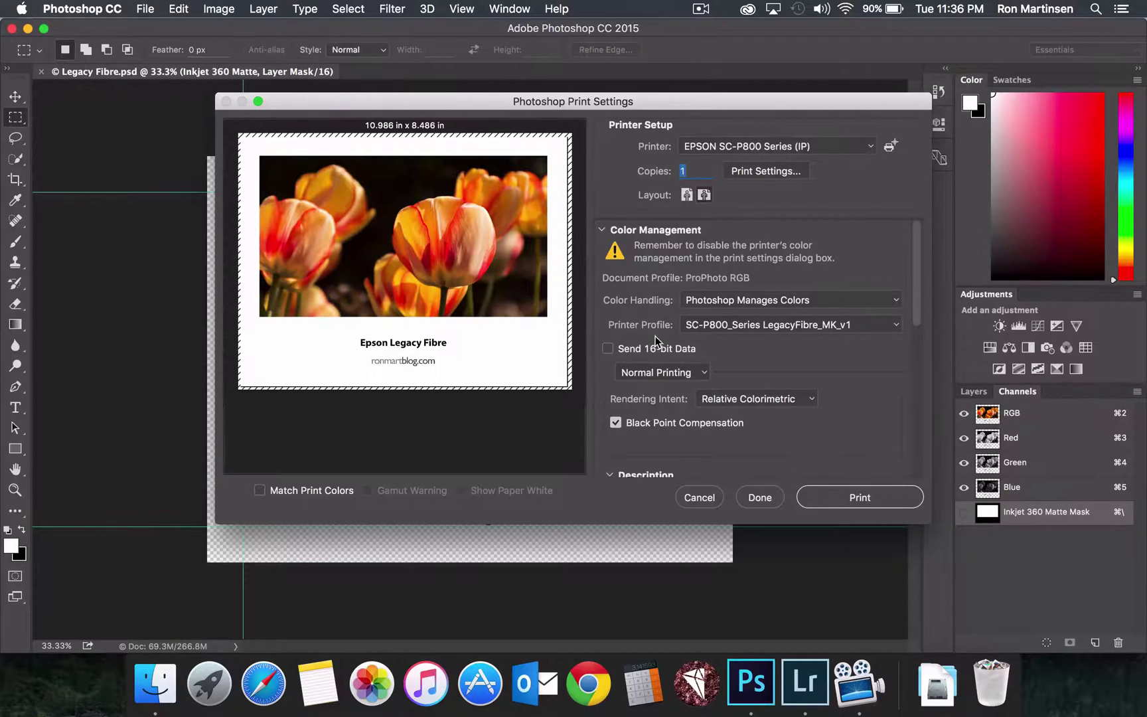
{"action": "left_click", "coordinate": [738, 304]}
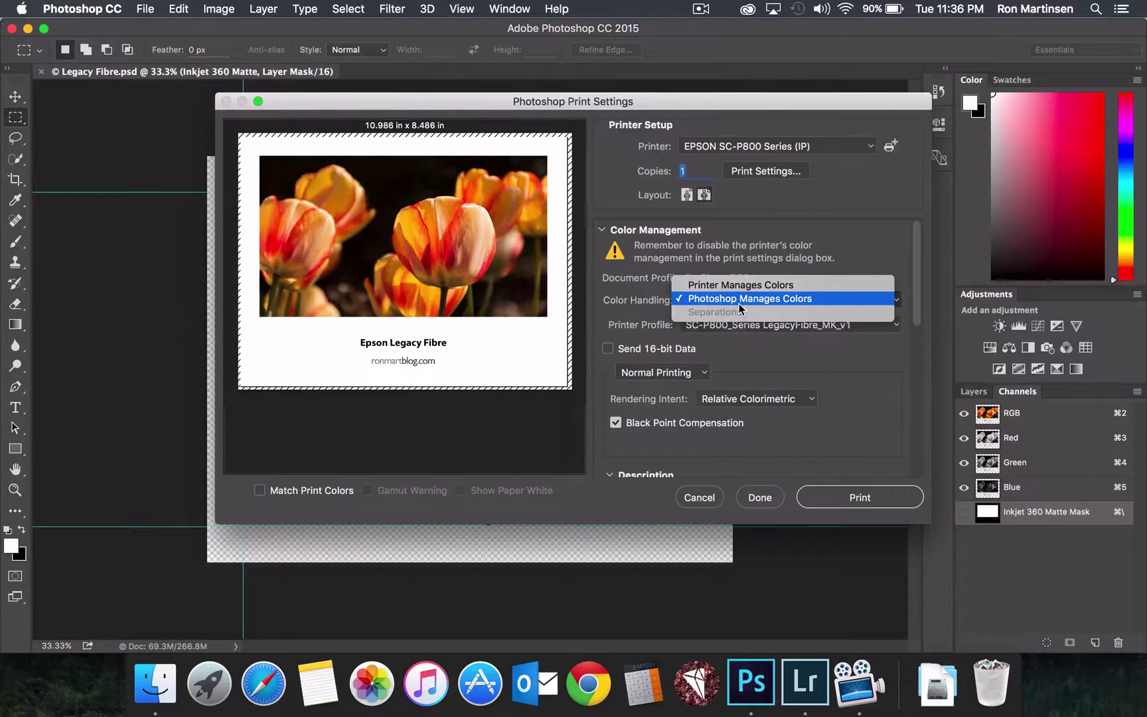
{"action": "left_click", "coordinate": [737, 306]}
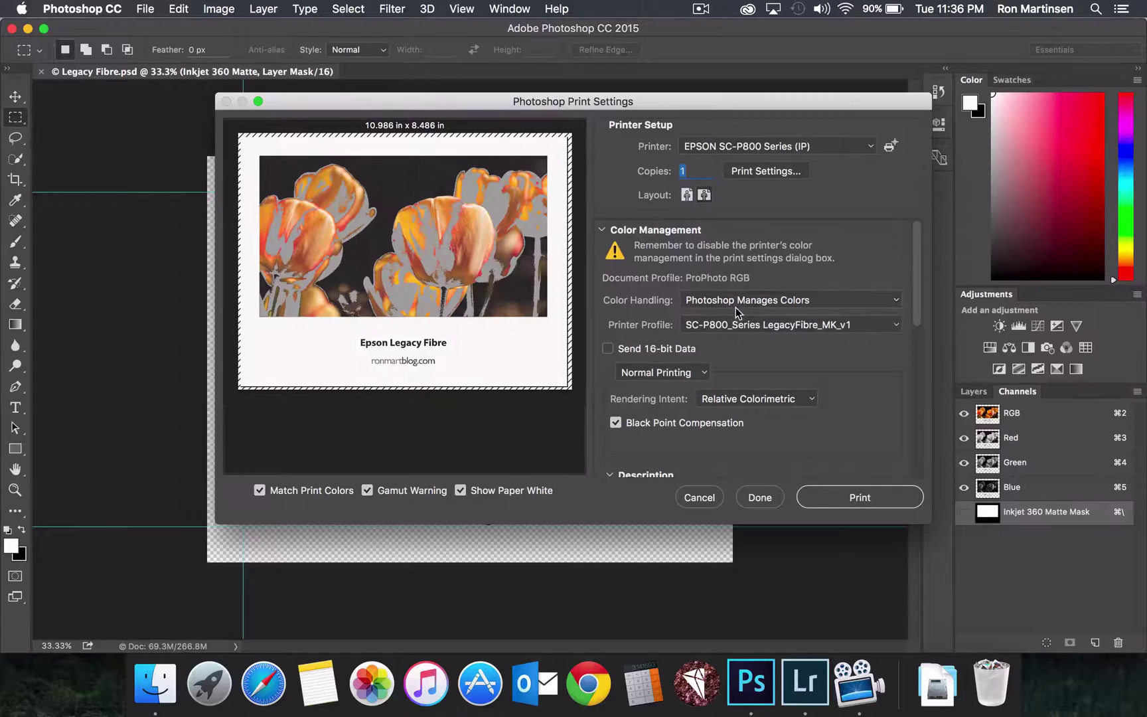
{"action": "left_click", "coordinate": [316, 491]}
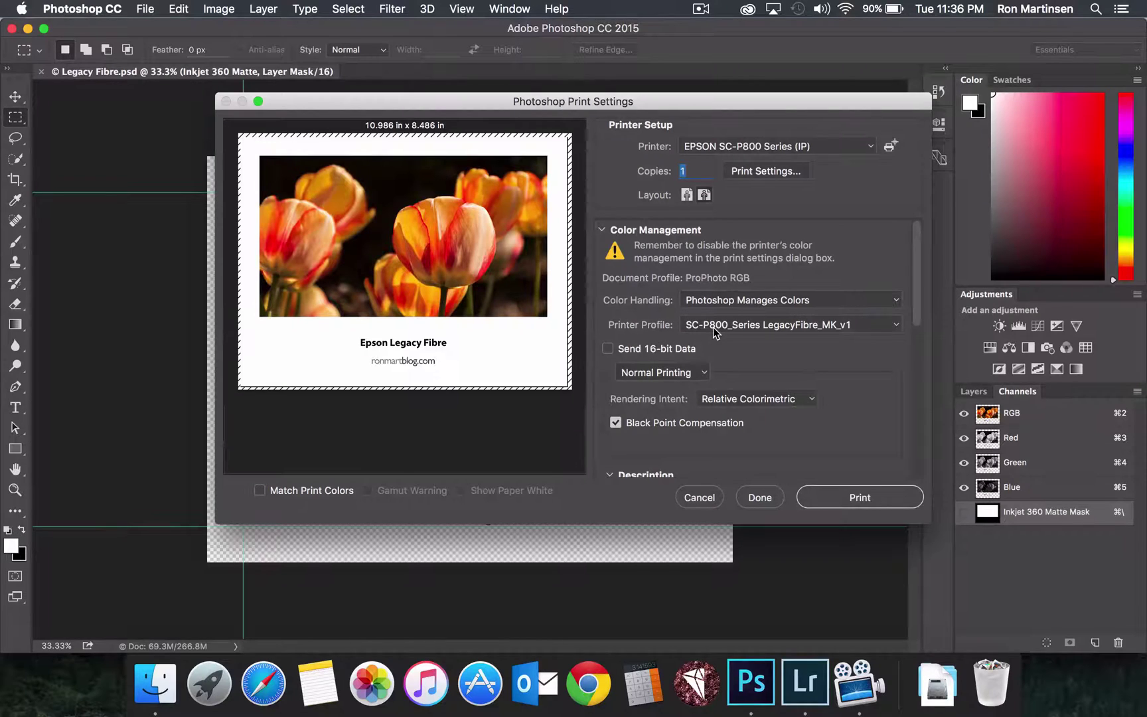
Step: Review the printer profile list and select SC-P800_Series LegacyFibre_MK_v1
{"action": "left_click", "coordinate": [877, 327]}
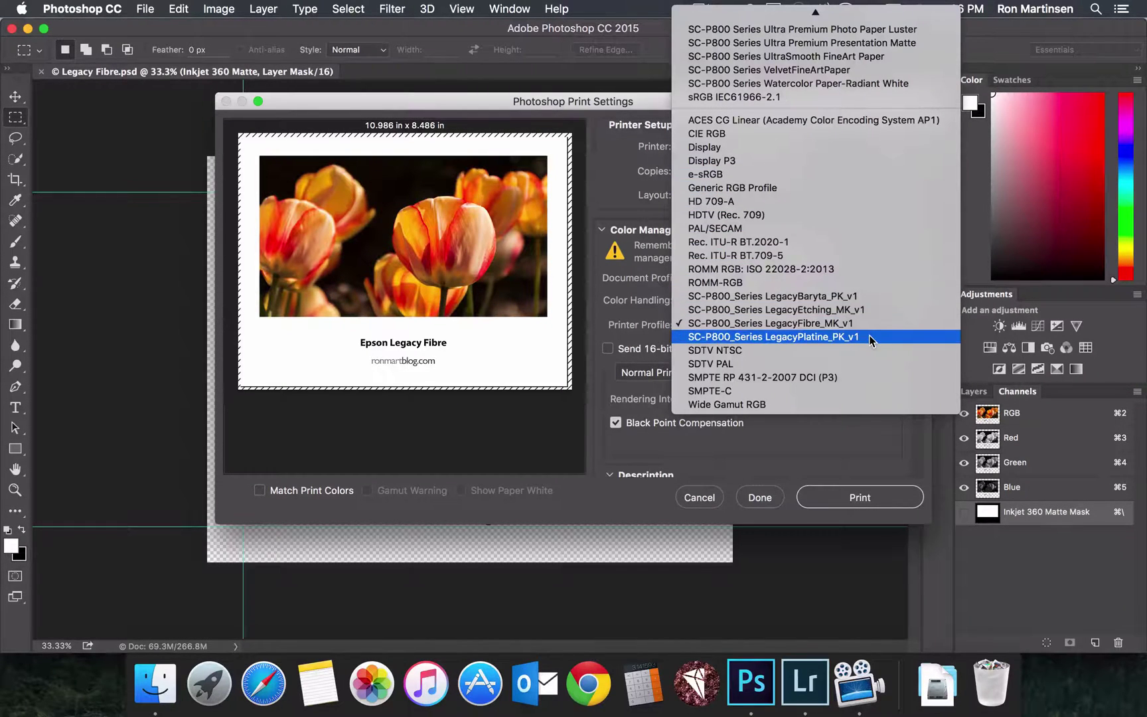
{"action": "scroll", "coordinate": [860, 32], "scroll_direction": "up", "scroll_amount": 5}
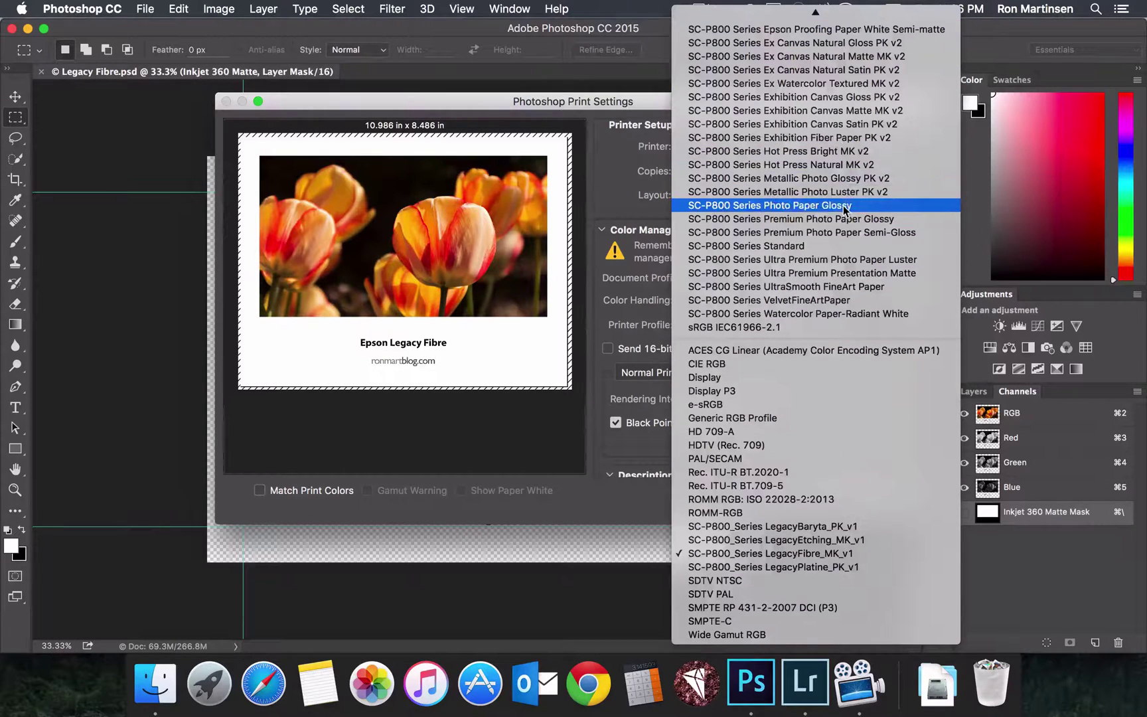
{"action": "scroll", "coordinate": [843, 80], "scroll_direction": "up", "scroll_amount": 3}
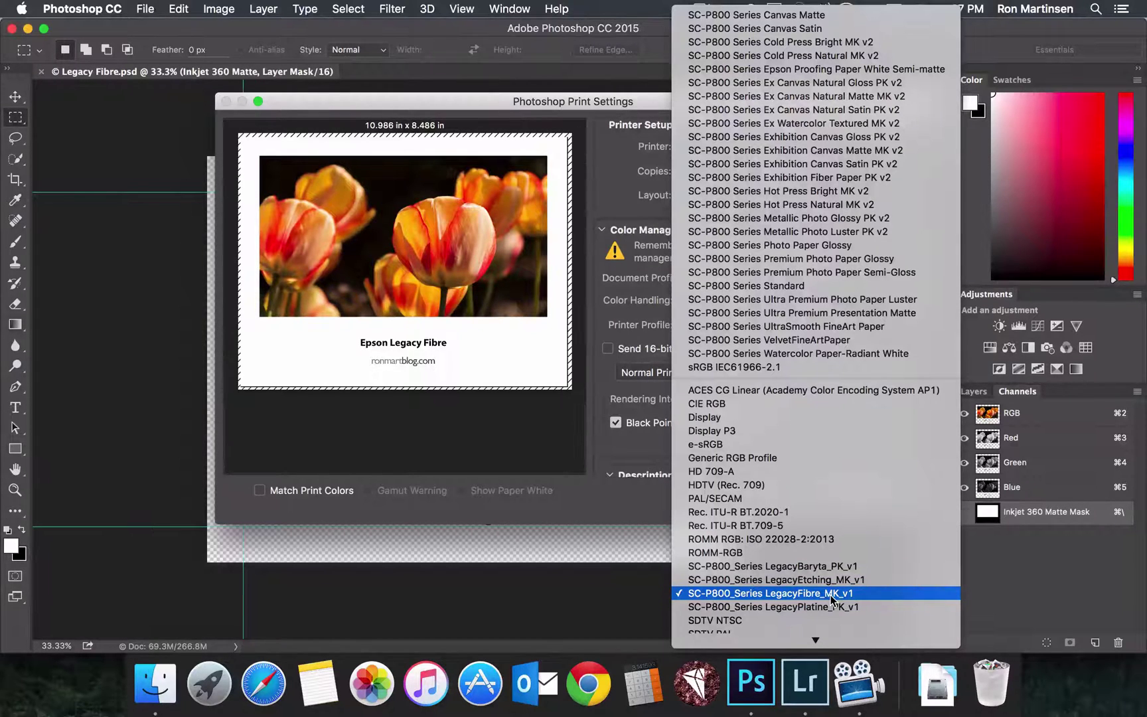
{"action": "left_click", "coordinate": [830, 595]}
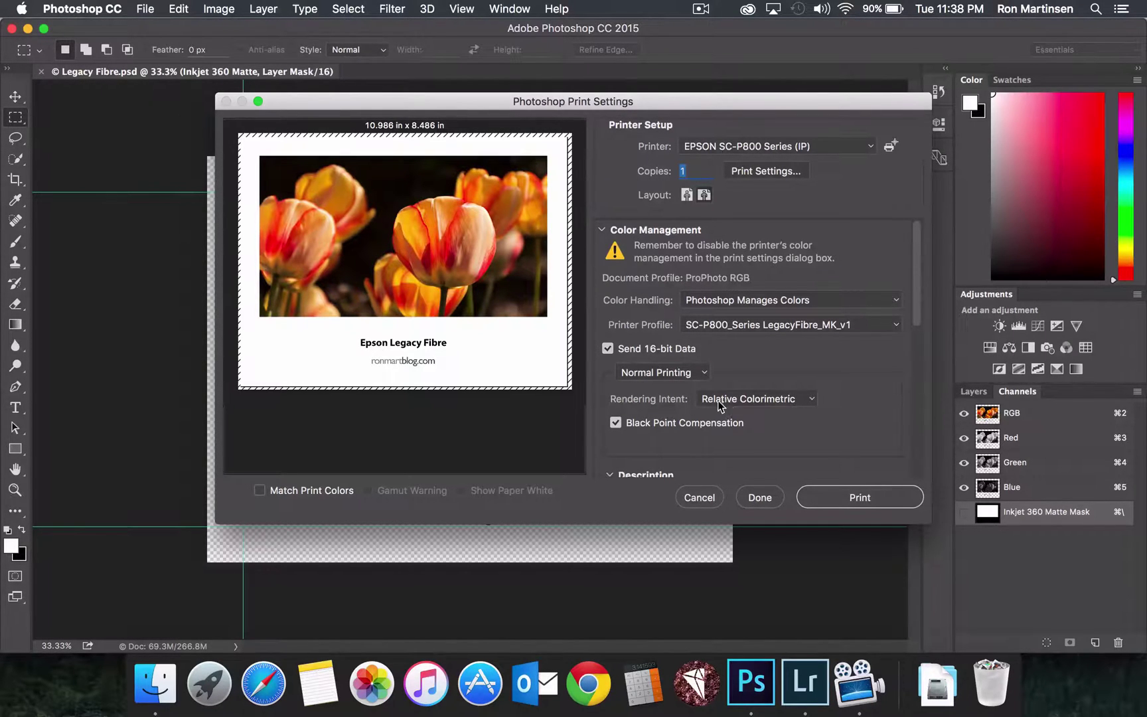
Step: Keep Relative Colorimetric as the rendering intent
{"action": "left_click", "coordinate": [764, 399]}
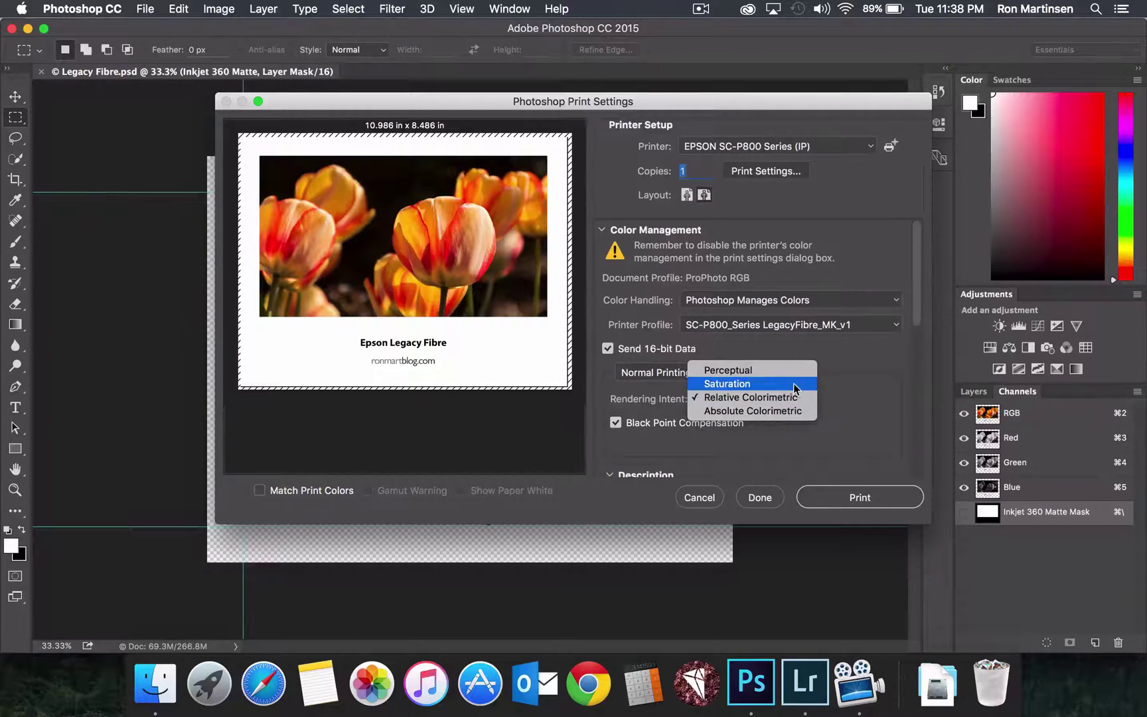
{"action": "left_click", "coordinate": [844, 397]}
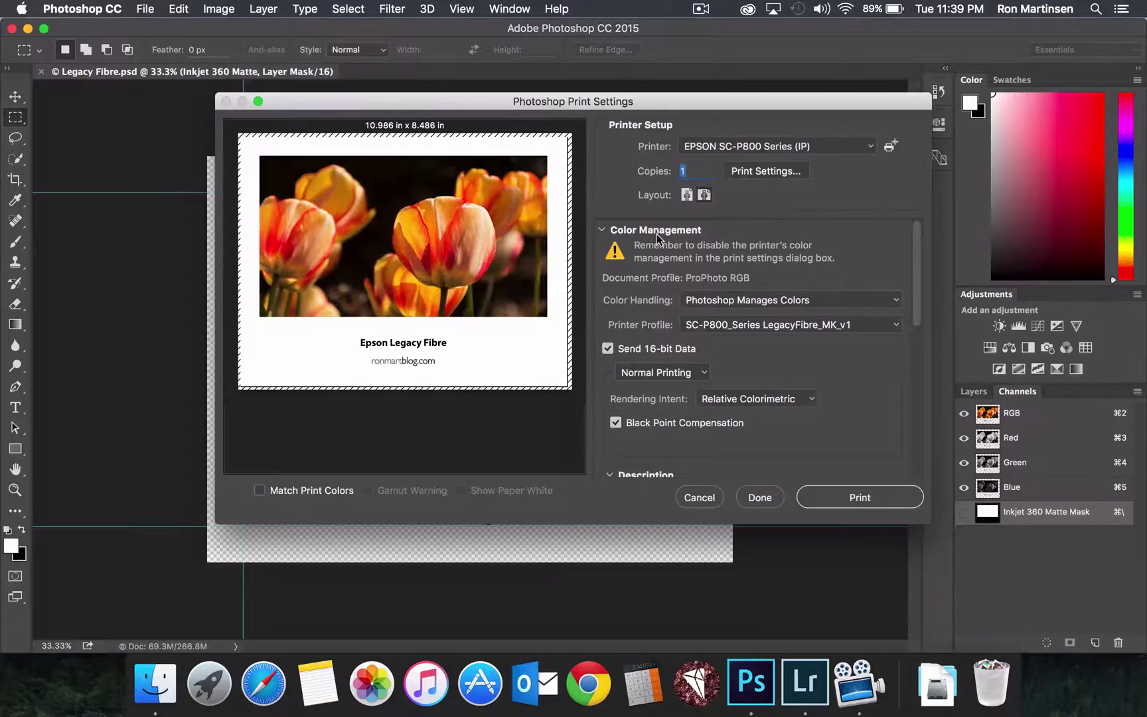
Step: Show the Epson driver's Printer Settings pane and check its Ultra Premium Photo Paper Luster media, unchanged
{"action": "left_click", "coordinate": [741, 174]}
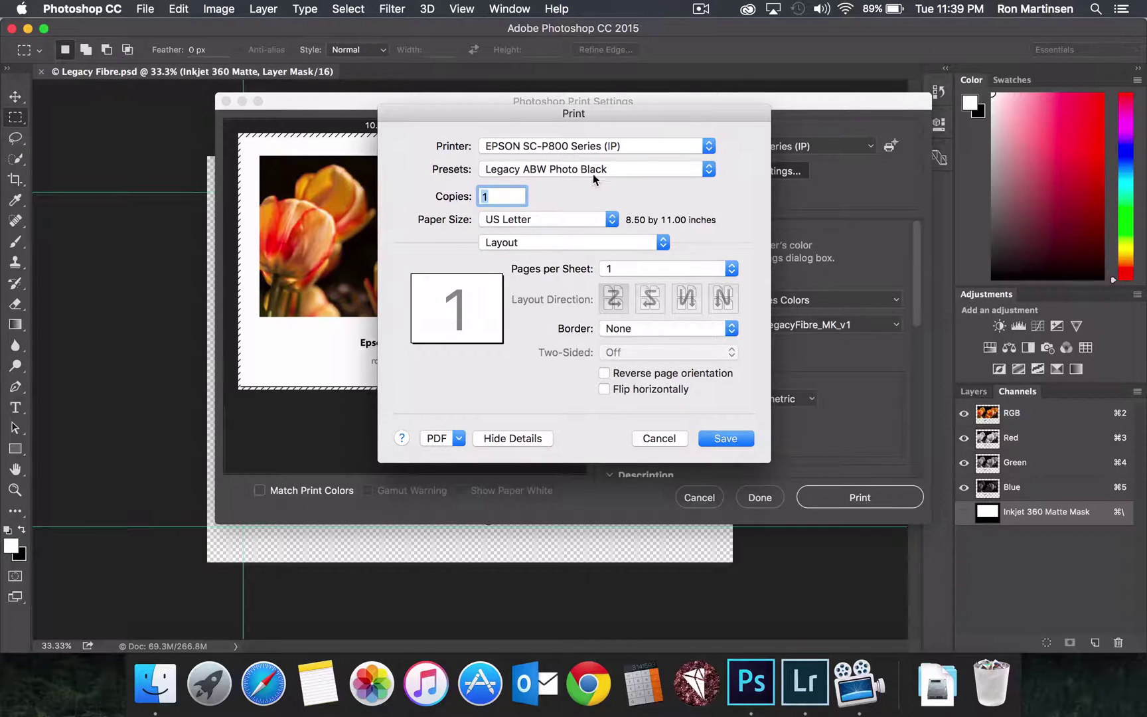
{"action": "left_click", "coordinate": [558, 245]}
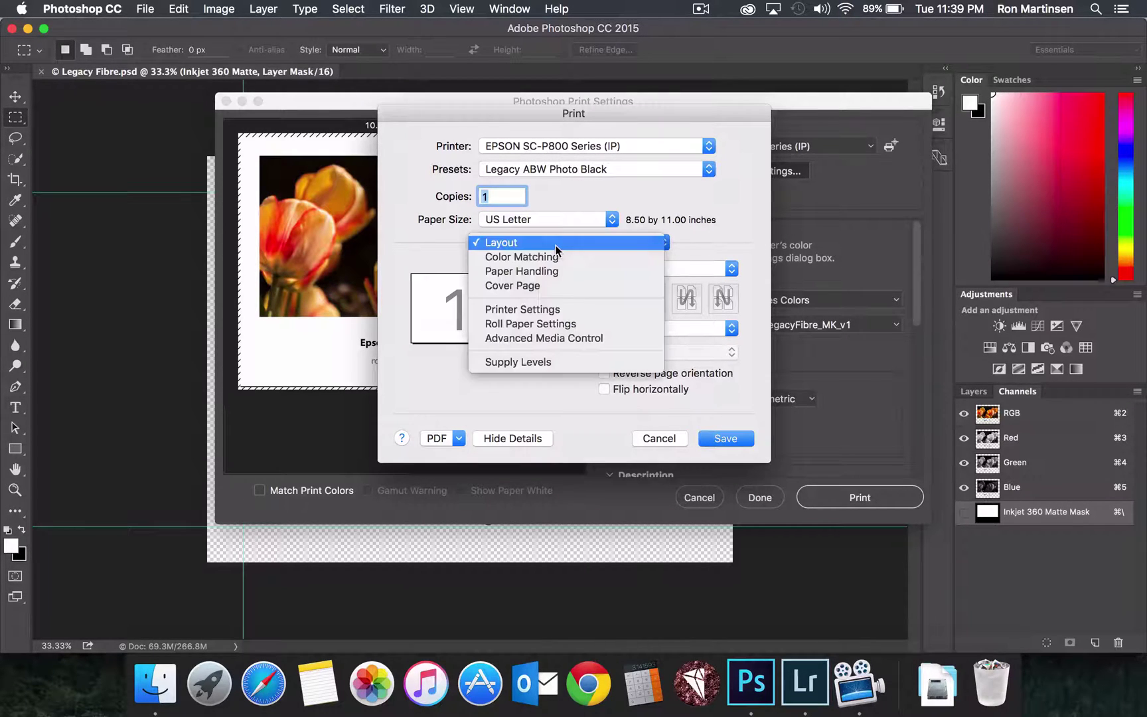
{"action": "left_click", "coordinate": [549, 312]}
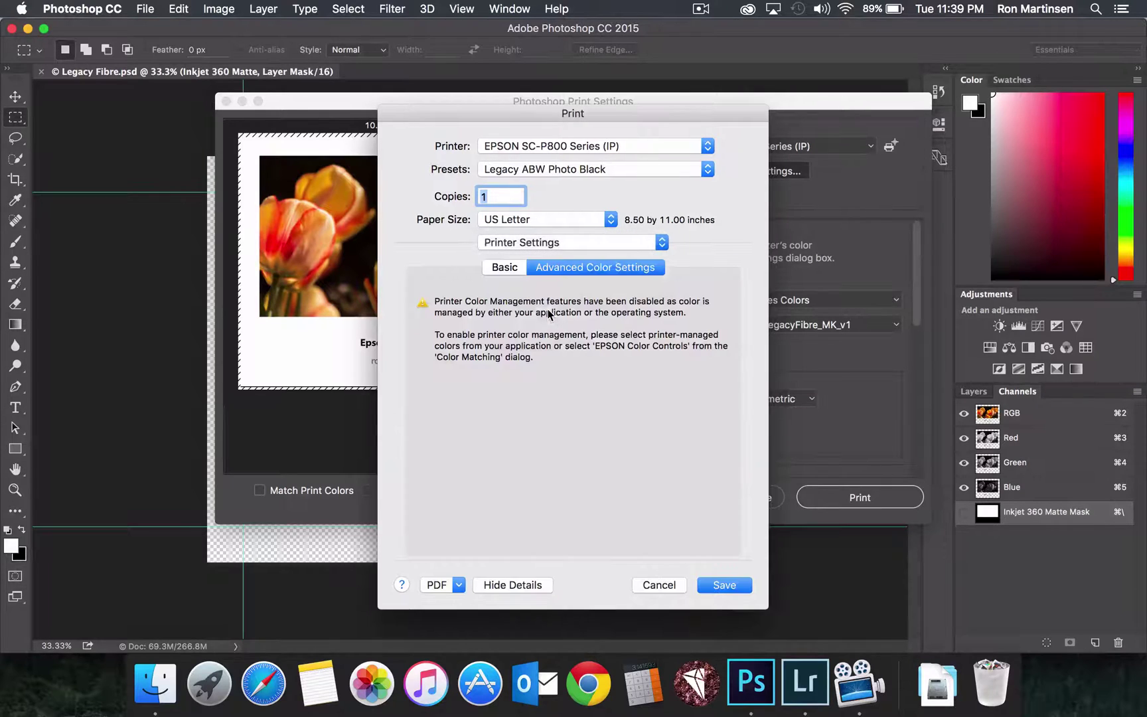
{"action": "left_click", "coordinate": [511, 264]}
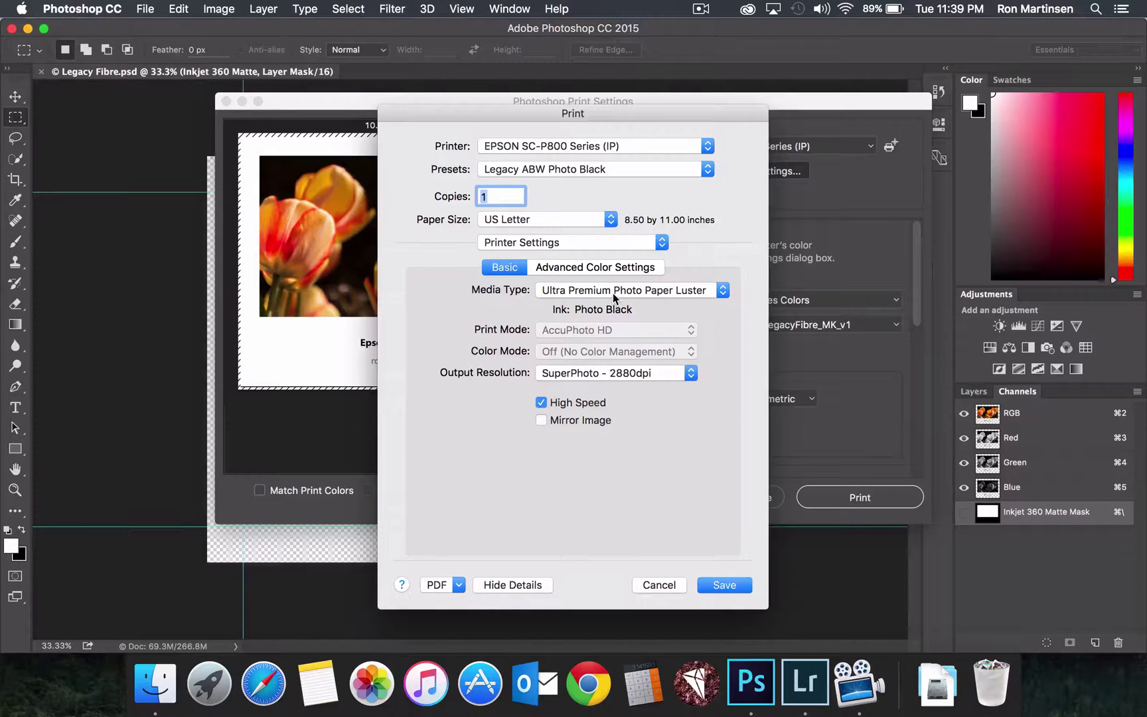
{"action": "left_click", "coordinate": [567, 294]}
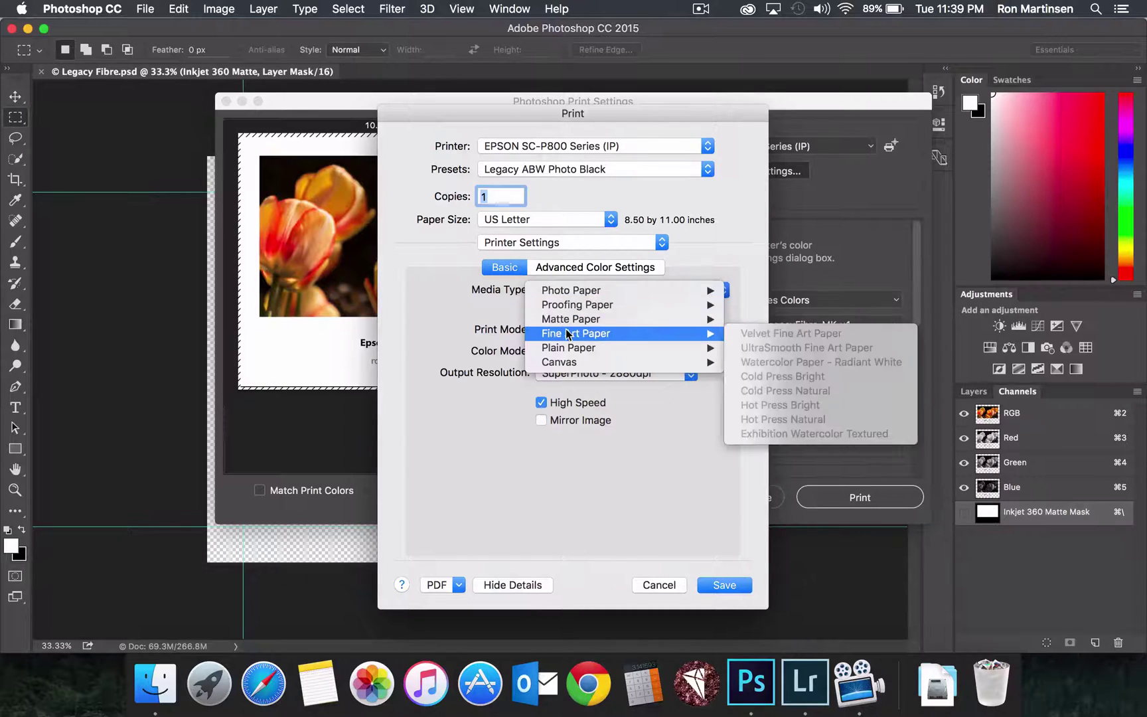
{"action": "mouse_move", "coordinate": [595, 342]}
{"action": "left_click", "coordinate": [447, 317]}
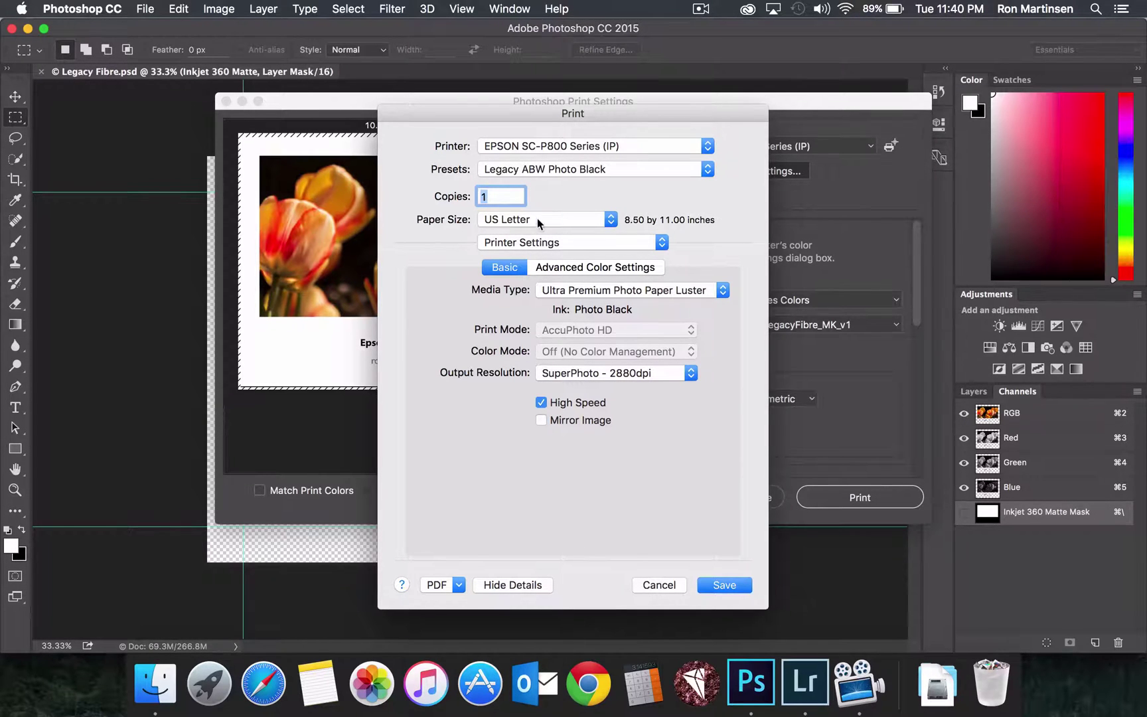
Step: Set the paper size to US Letter (Front Fine Art), 8.50 by 11.00 inches
{"action": "left_click", "coordinate": [565, 221]}
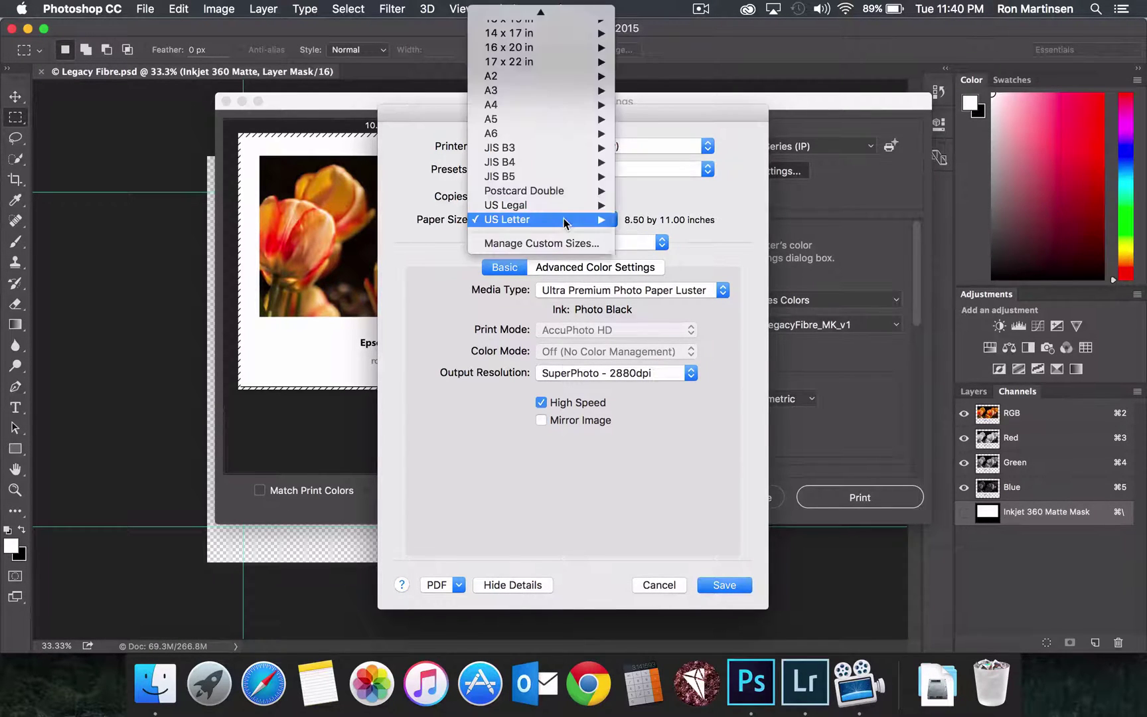
{"action": "mouse_move", "coordinate": [565, 221]}
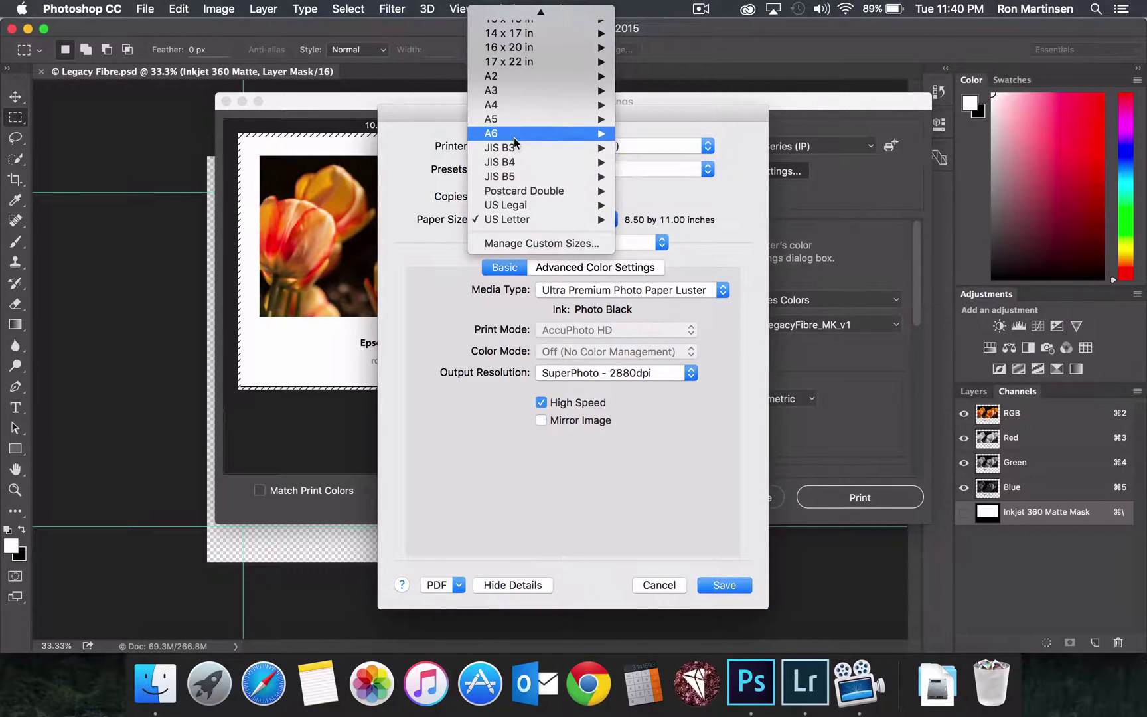
{"action": "mouse_move", "coordinate": [523, 120]}
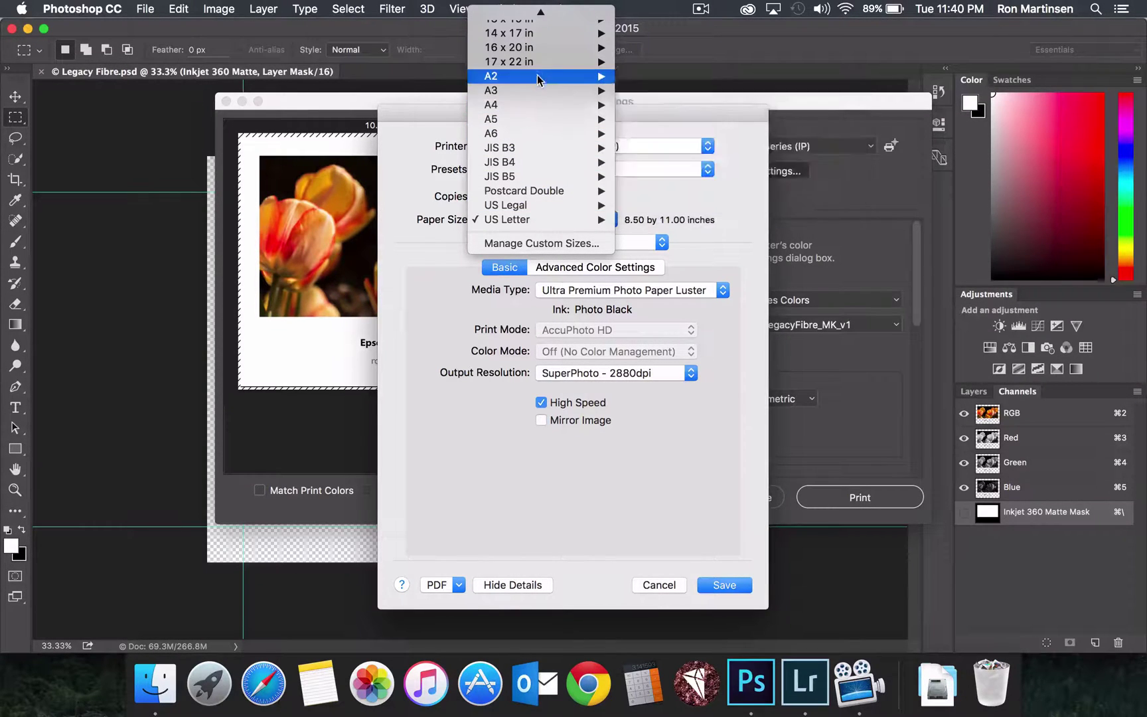
{"action": "mouse_move", "coordinate": [537, 67]}
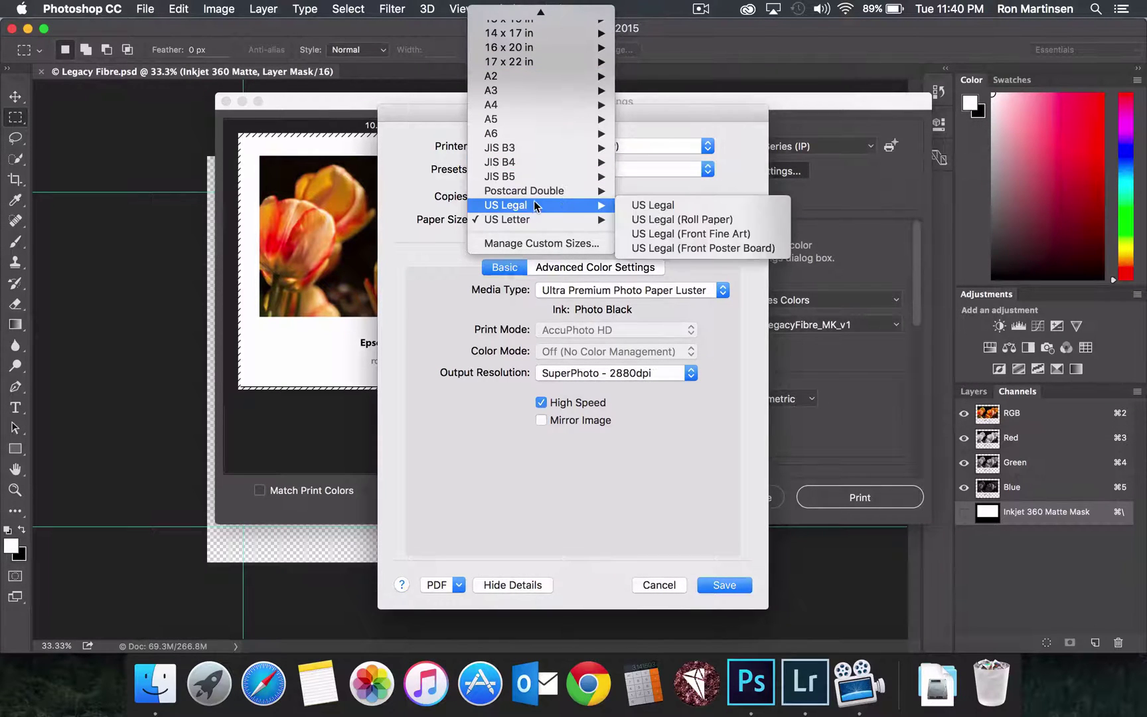
{"action": "mouse_move", "coordinate": [531, 219]}
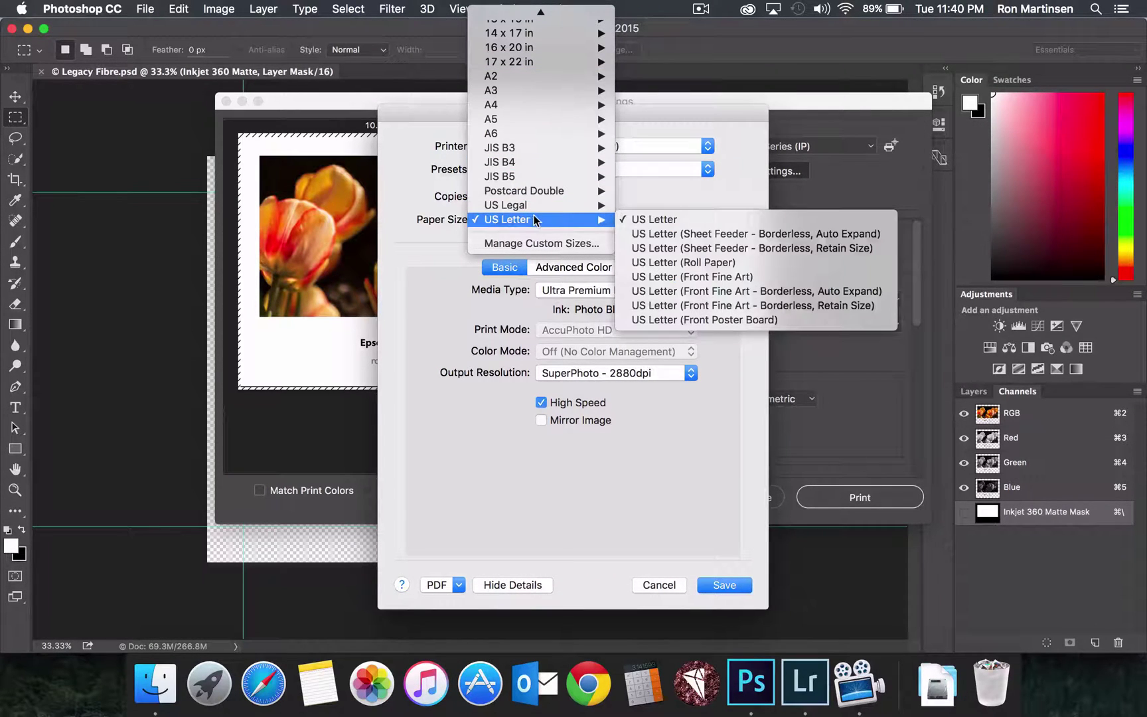
{"action": "left_click", "coordinate": [761, 275]}
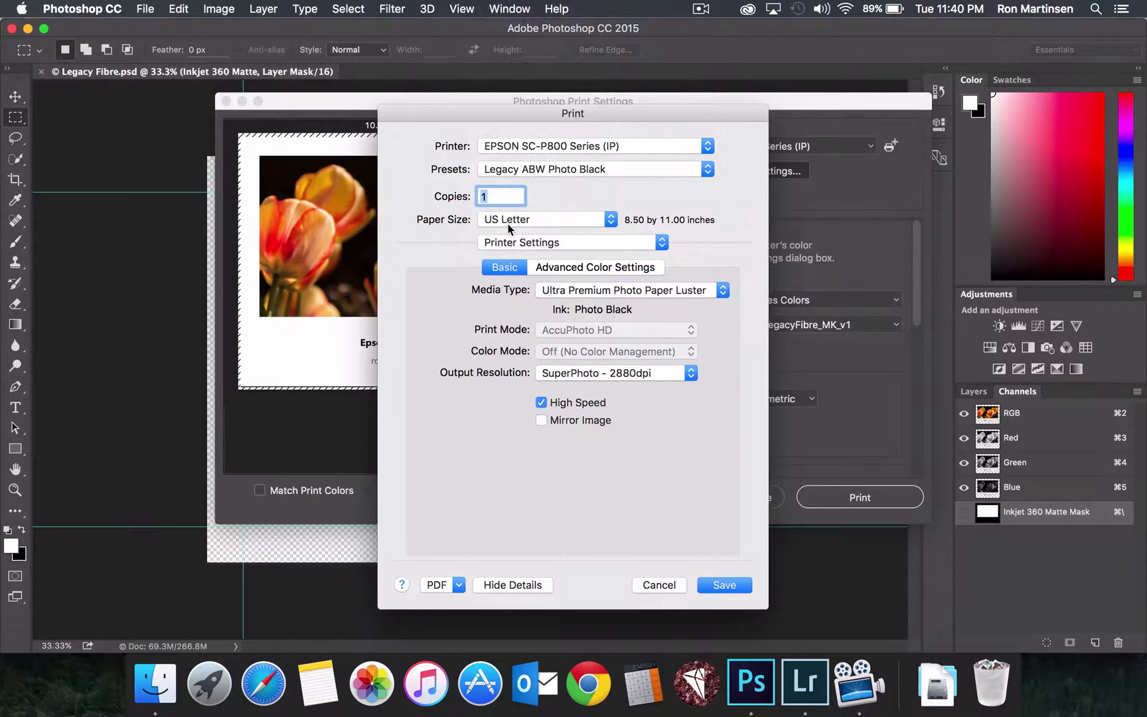
Step: Try the borderless auto-expand Front Fine Art size, then revert to US Letter (Front Fine Art)
{"action": "left_click", "coordinate": [553, 218]}
{"action": "mouse_move", "coordinate": [553, 218]}
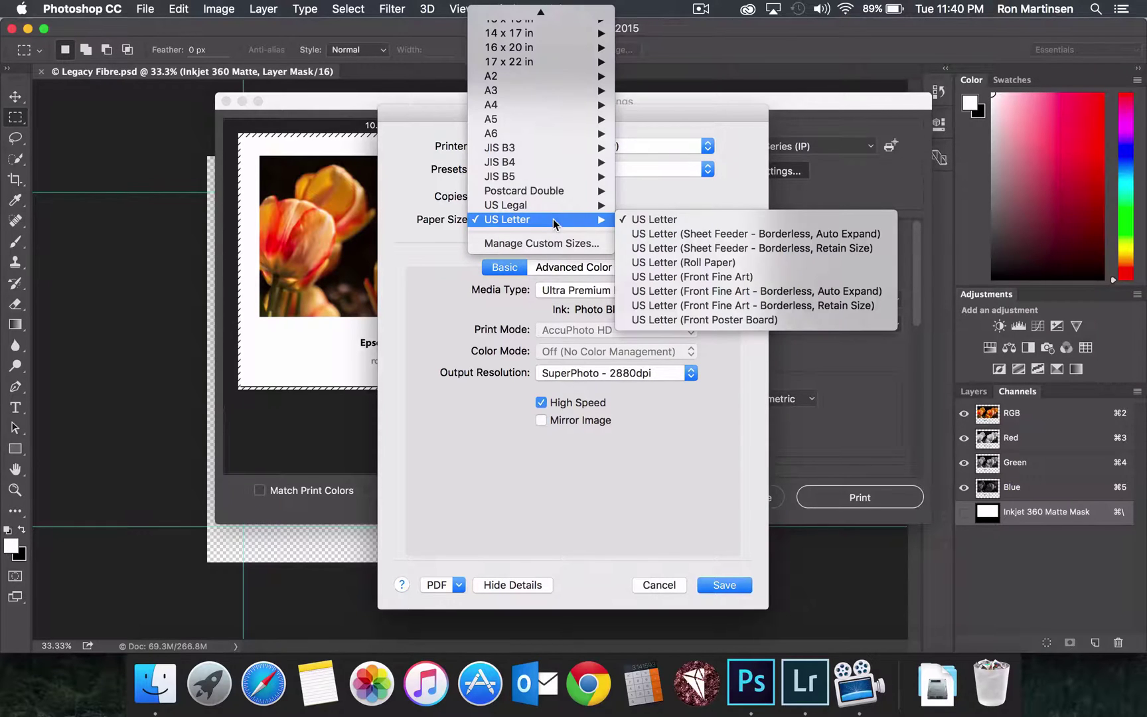
{"action": "left_click", "coordinate": [691, 292]}
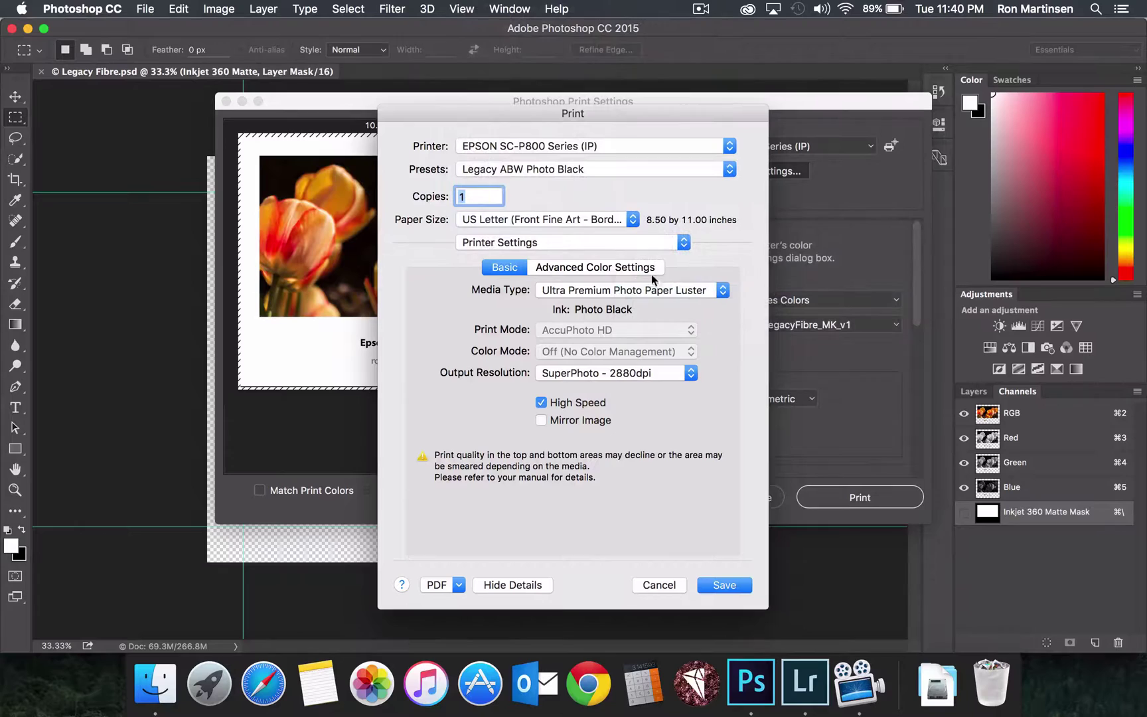
{"action": "left_click", "coordinate": [596, 220]}
{"action": "mouse_move", "coordinate": [596, 220]}
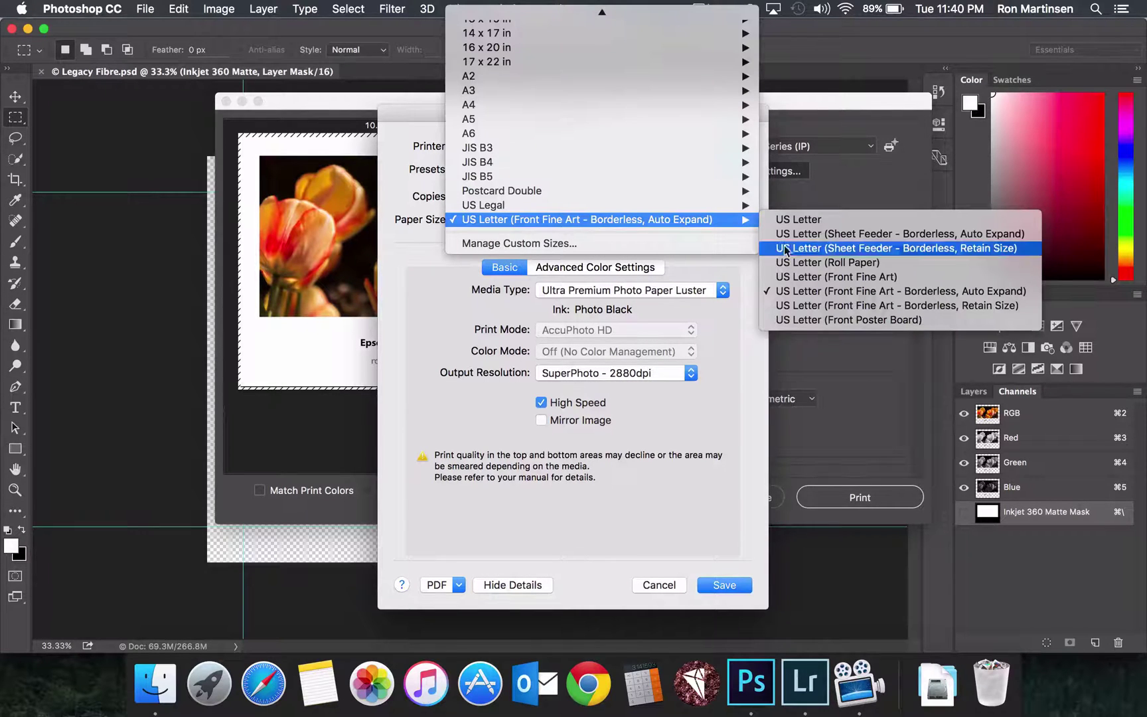
{"action": "left_click", "coordinate": [796, 277]}
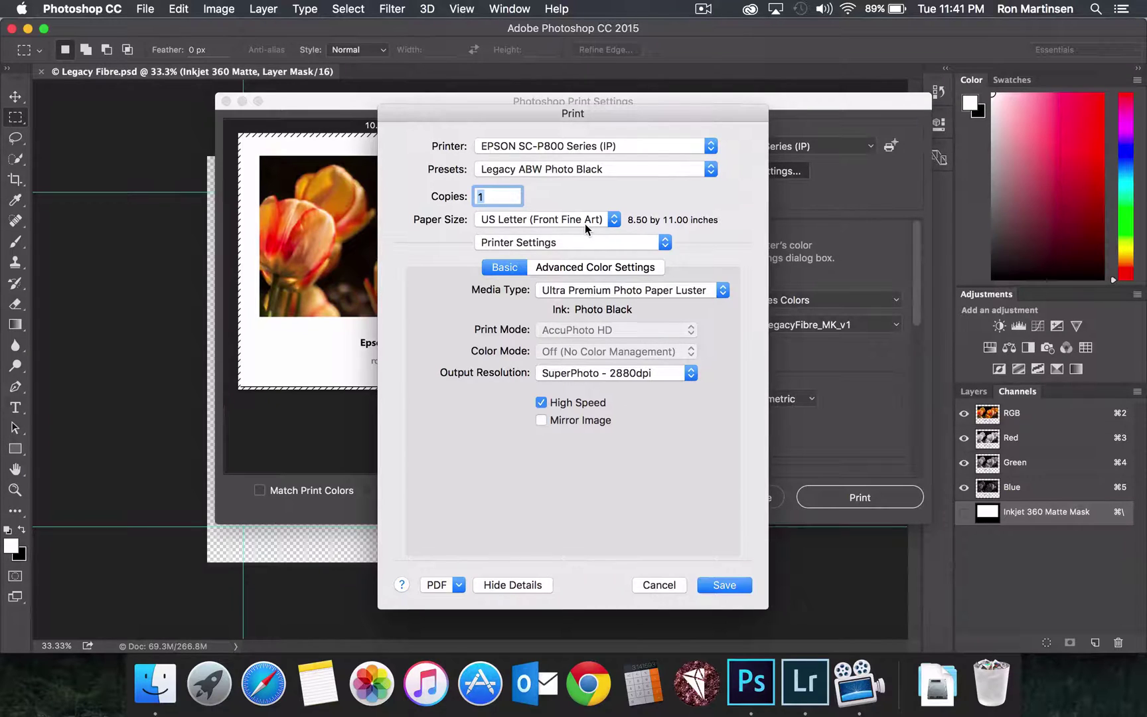
{"action": "left_click", "coordinate": [585, 224]}
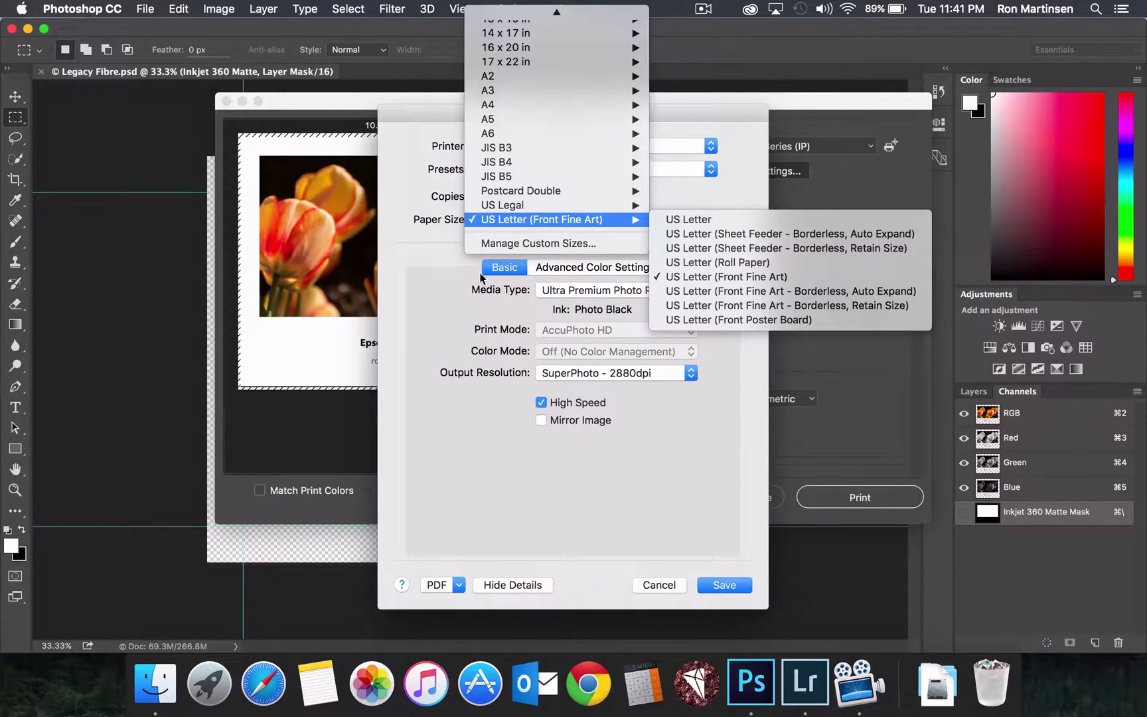
{"action": "left_click", "coordinate": [426, 302]}
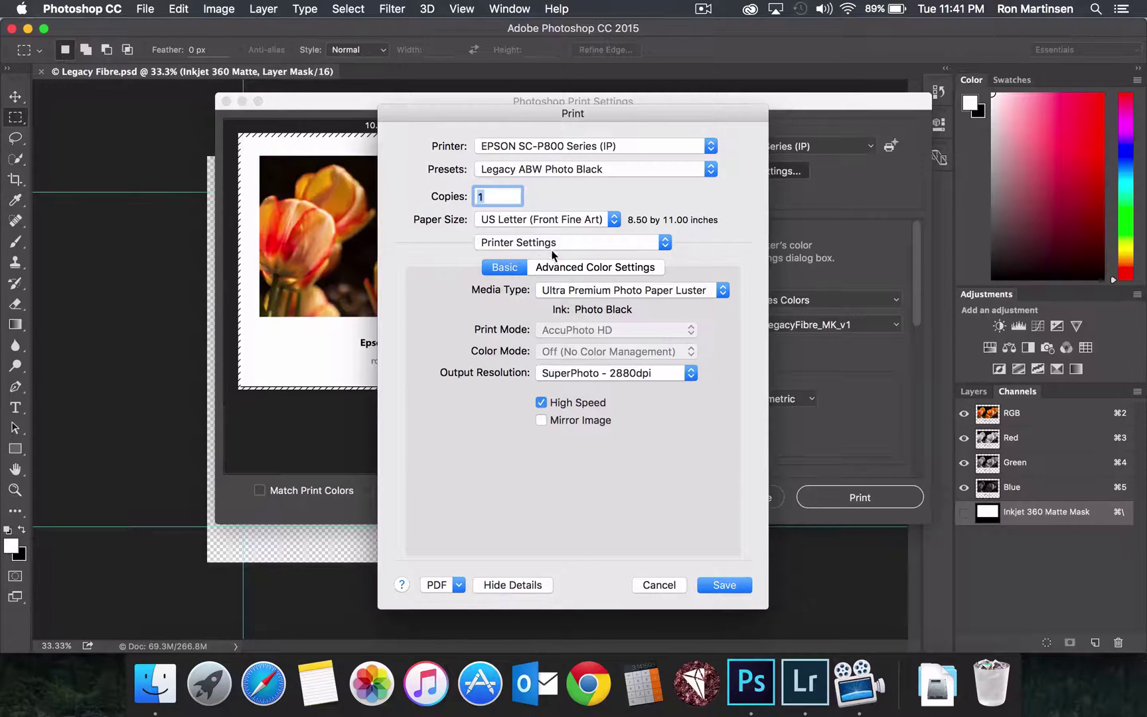
Step: Choose Watercolor Paper - Radiant White media and SuperPhoto - 2880dpi output resolution
{"action": "left_click", "coordinate": [565, 292]}
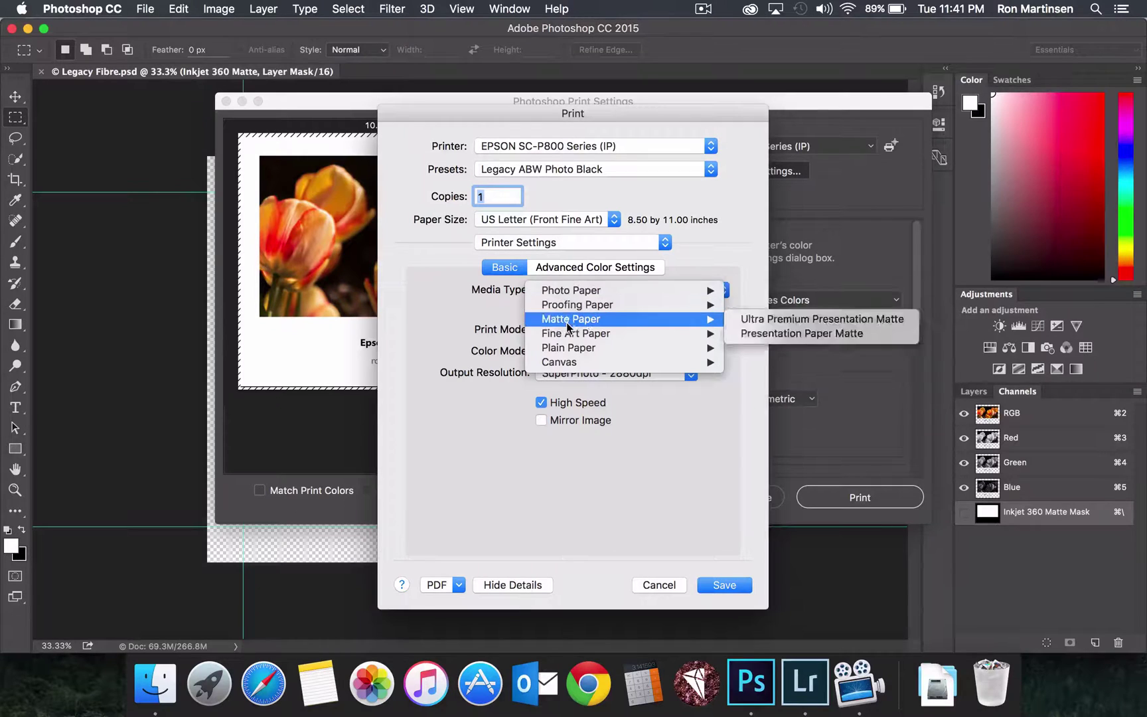
{"action": "mouse_move", "coordinate": [568, 334]}
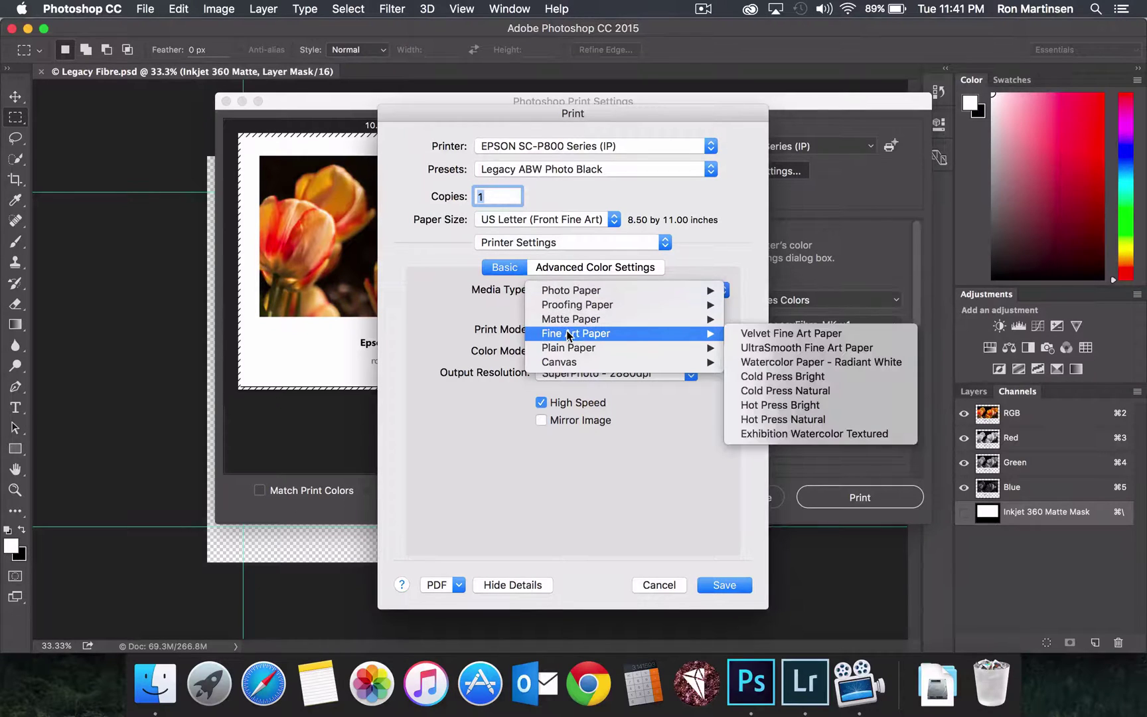
{"action": "left_click", "coordinate": [762, 364]}
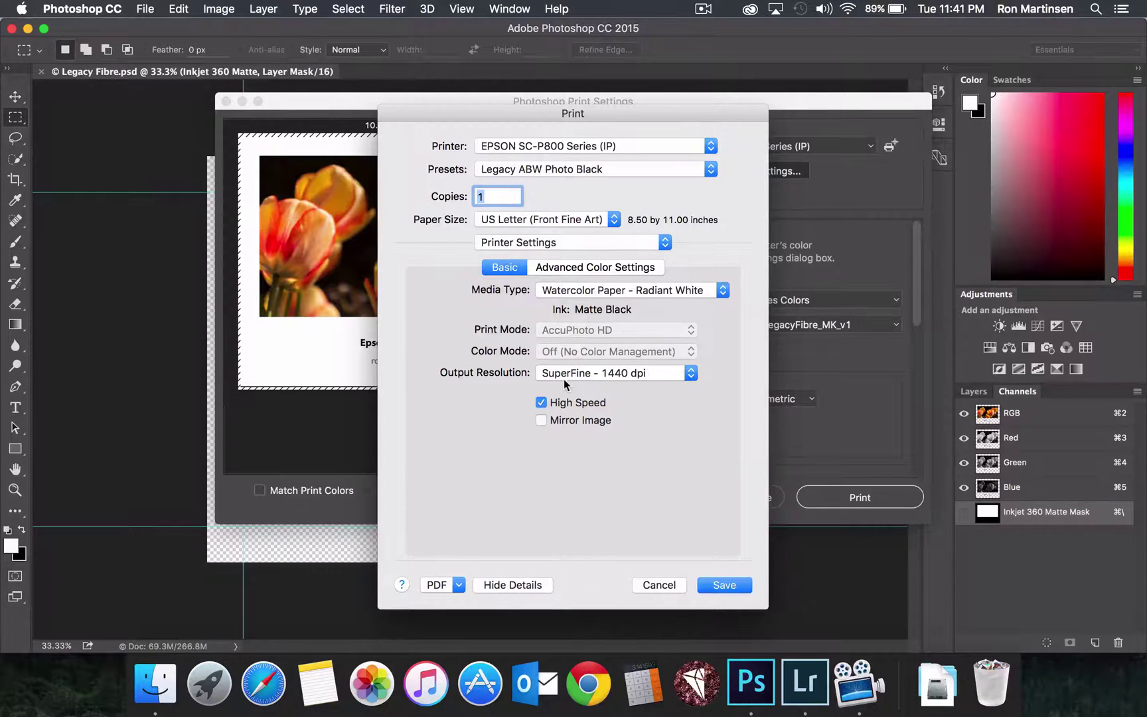
{"action": "left_click", "coordinate": [673, 375]}
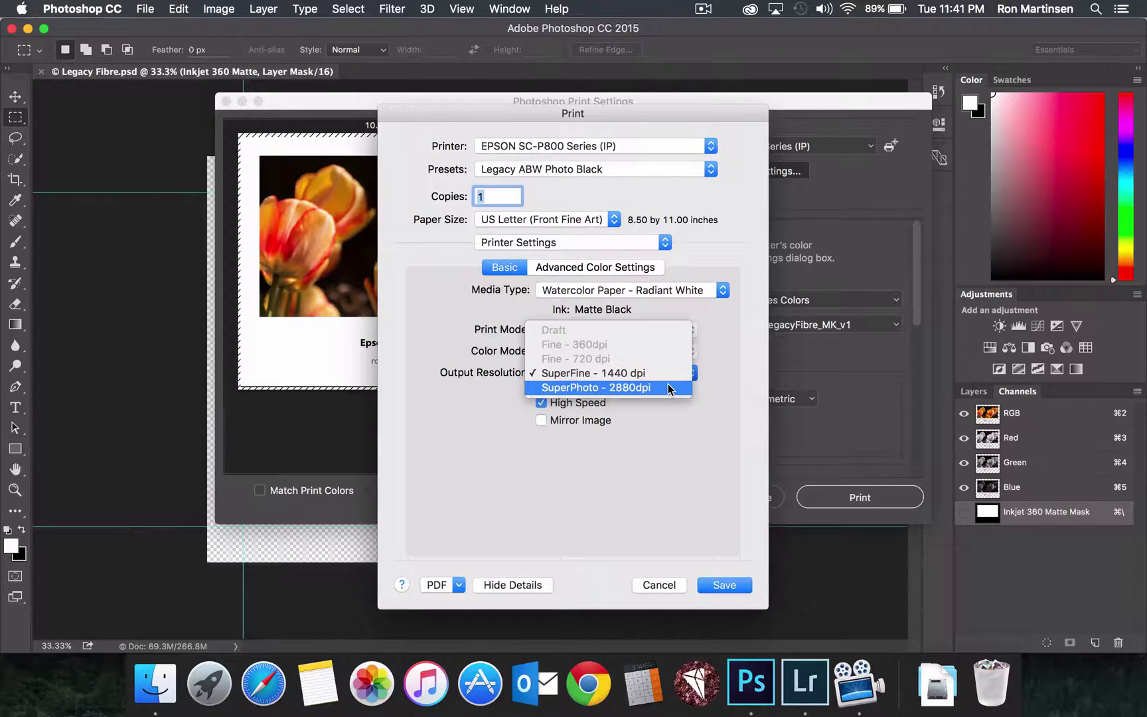
{"action": "left_click", "coordinate": [668, 387]}
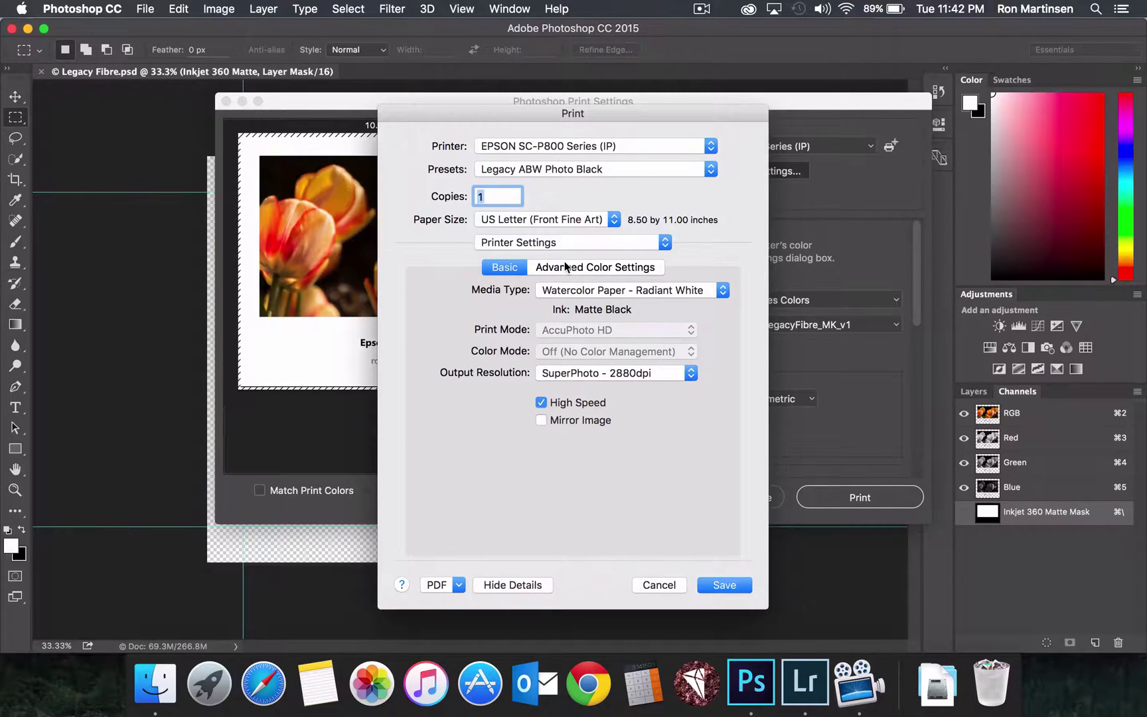
{"action": "left_click", "coordinate": [566, 268]}
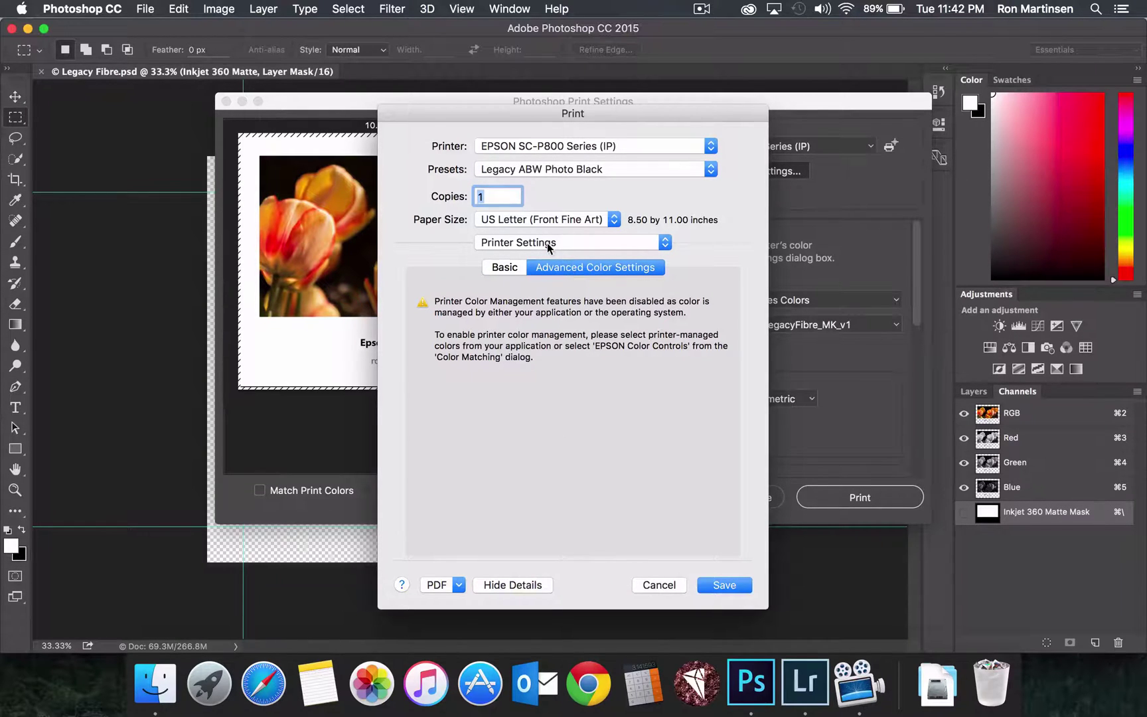
{"action": "left_click", "coordinate": [553, 241]}
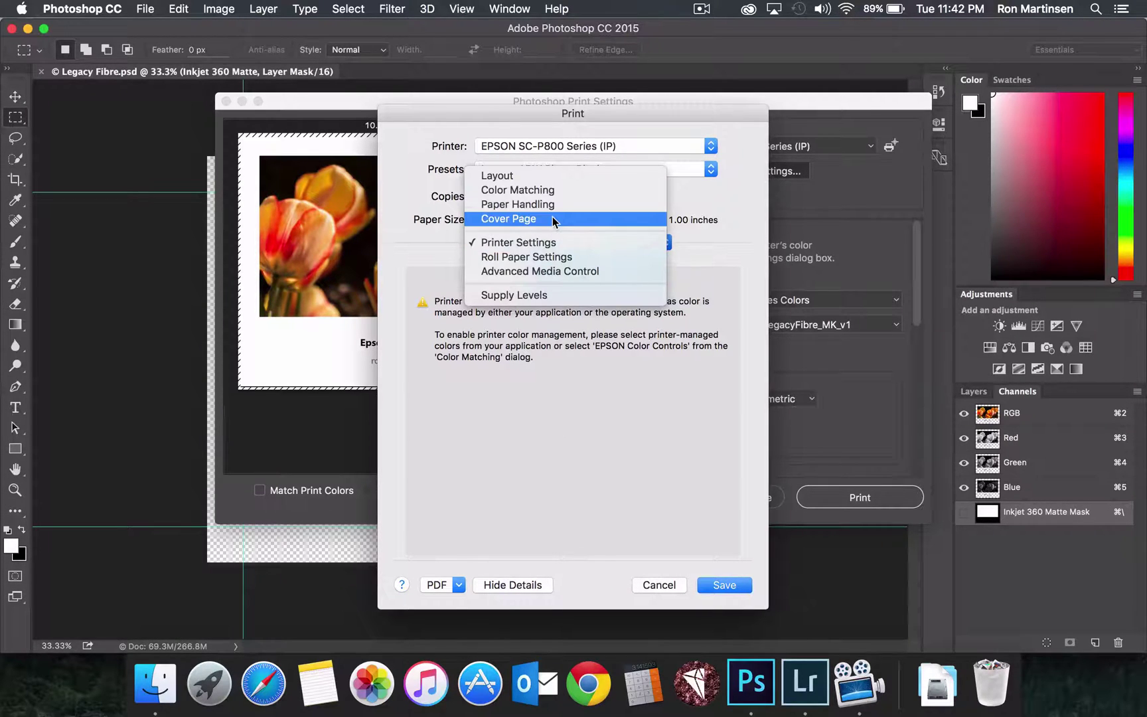
{"action": "left_click", "coordinate": [557, 192]}
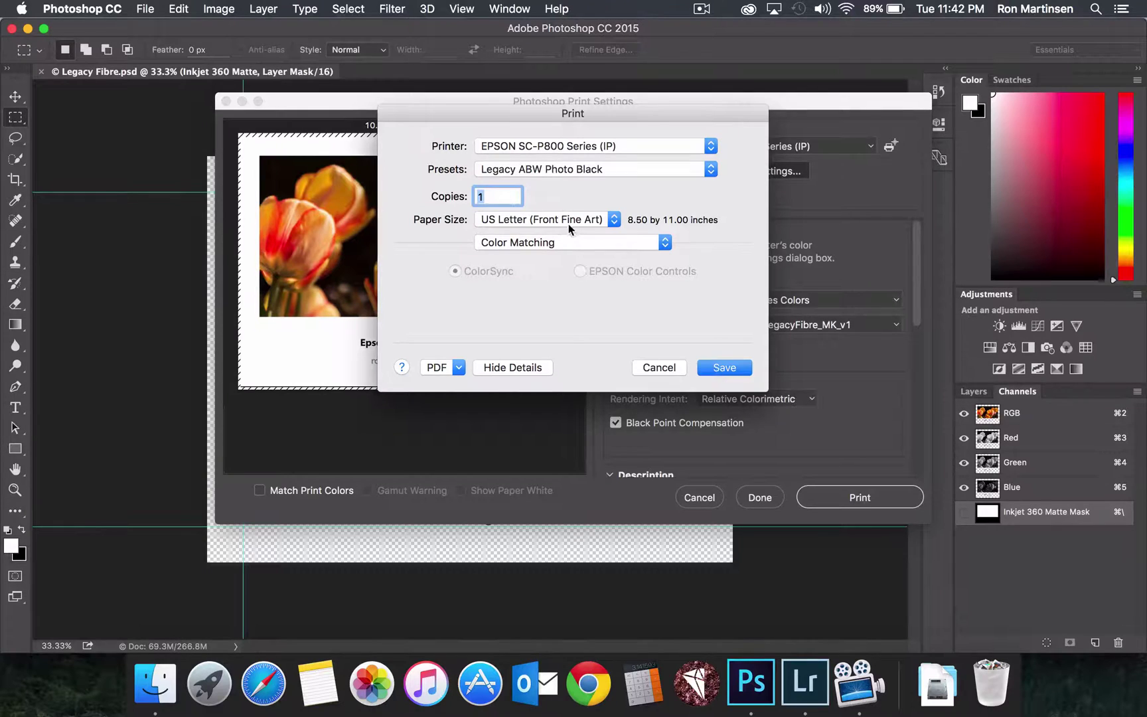
{"action": "left_click", "coordinate": [565, 242]}
{"action": "left_click", "coordinate": [564, 295]}
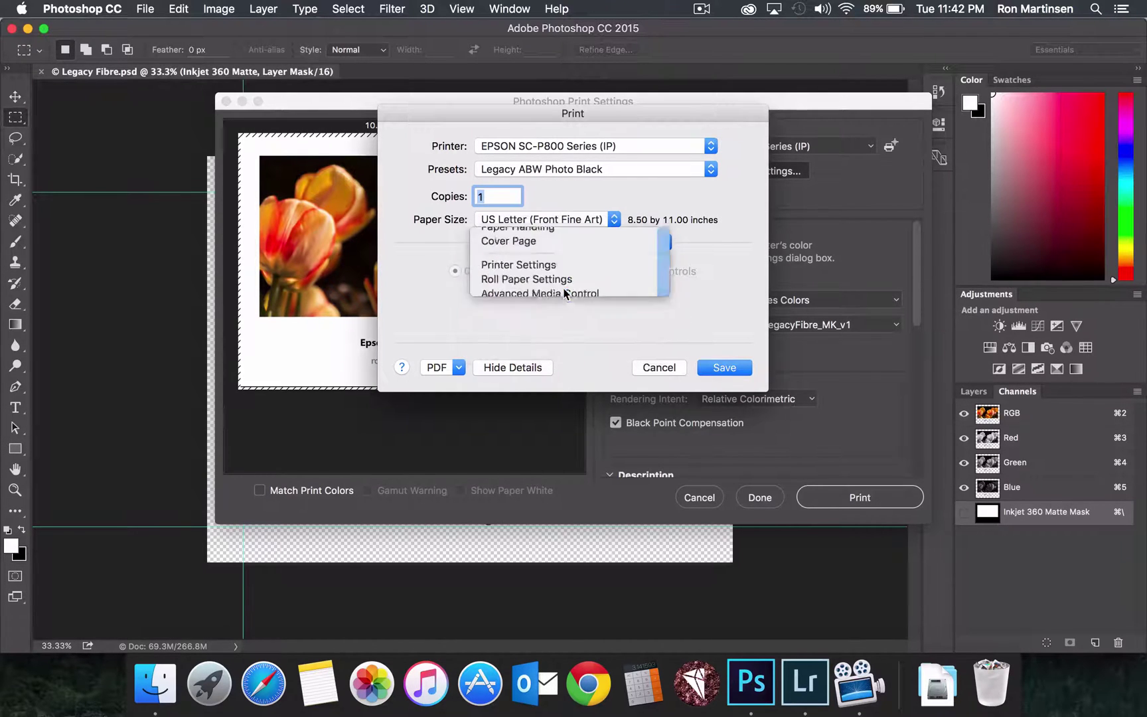
{"action": "left_click", "coordinate": [505, 266]}
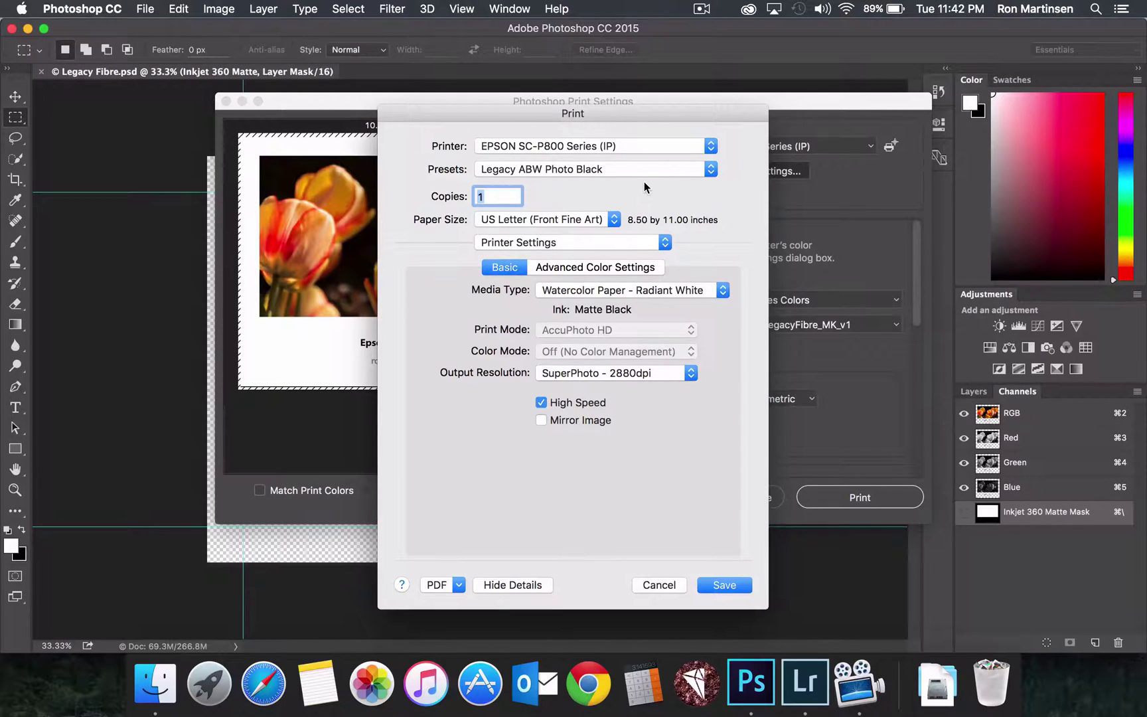
{"action": "left_click", "coordinate": [719, 587]}
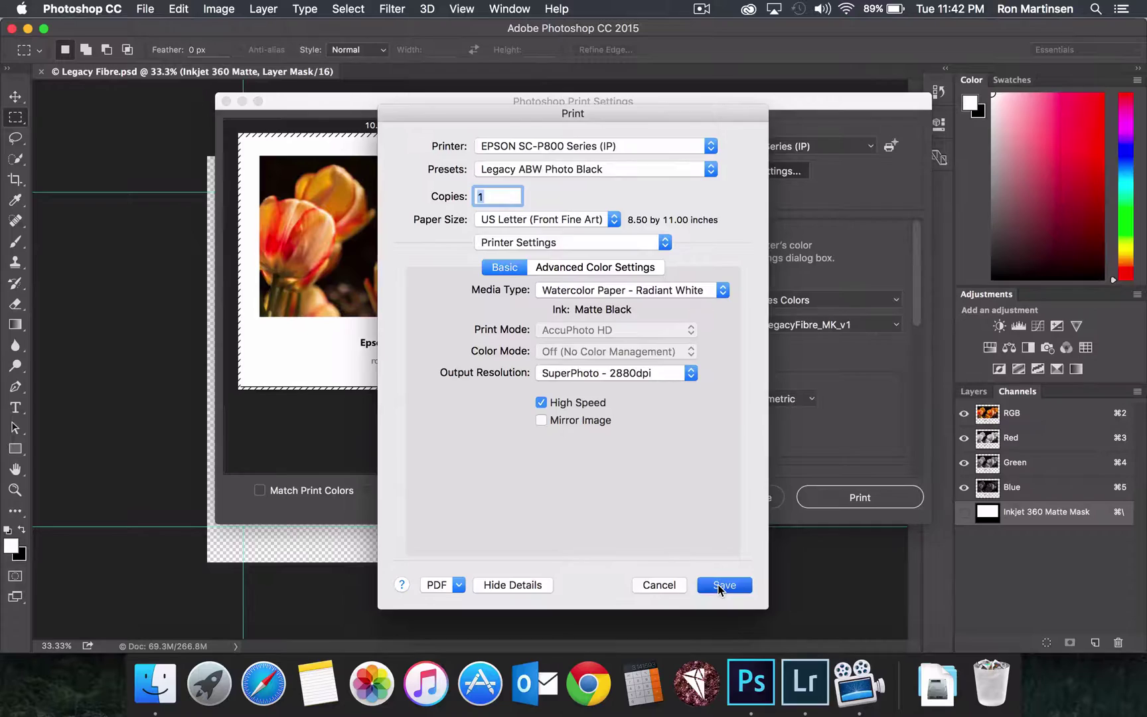
Step: Save the Epson settings, uncheck Match Print Colors, and finish Print Settings at 100% scale
{"action": "left_click", "coordinate": [719, 587]}
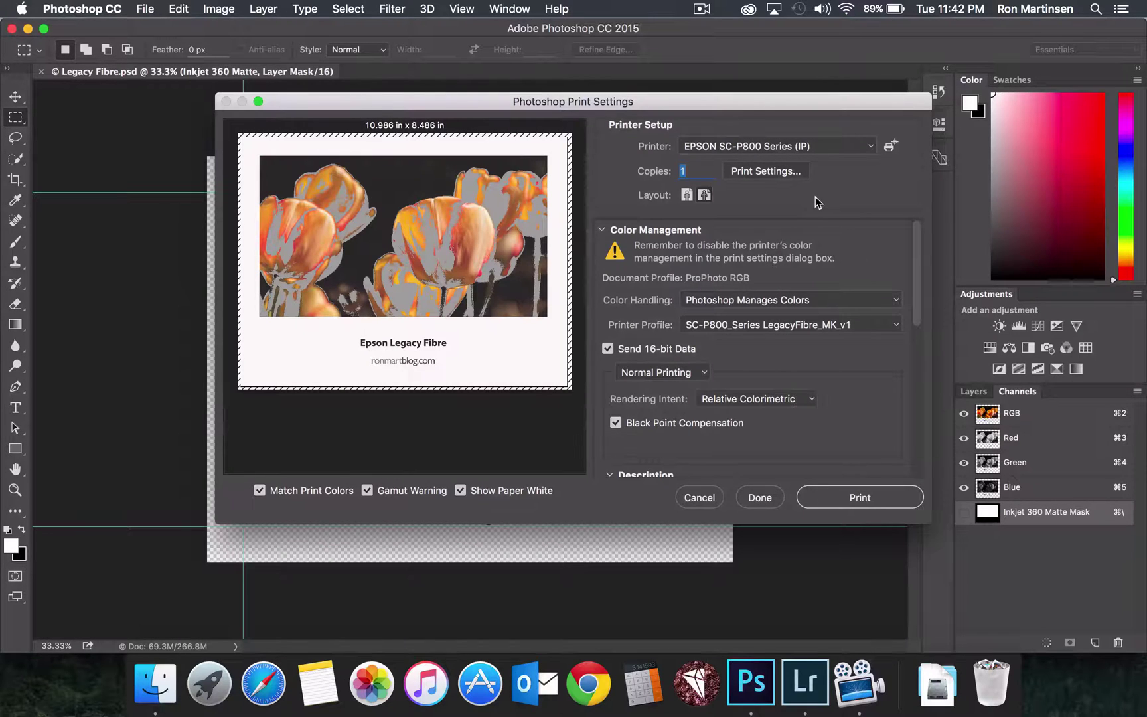
{"action": "left_click", "coordinate": [314, 492]}
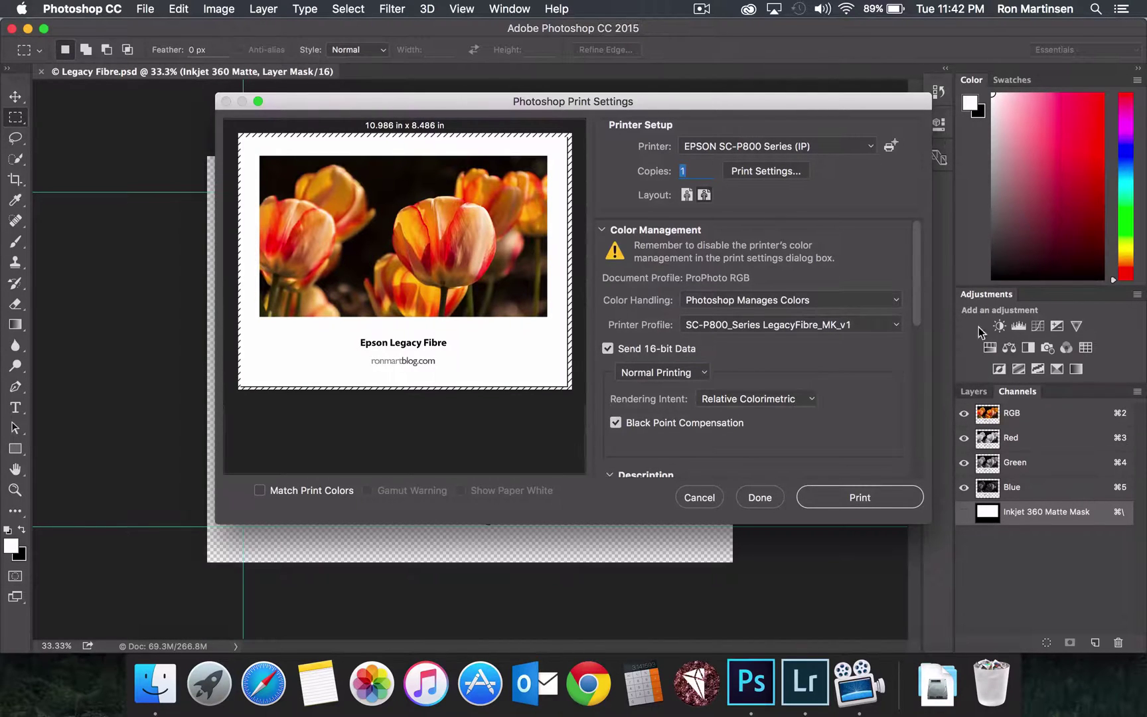
{"action": "left_click_drag", "start_coordinate": [919, 317], "coordinate": [924, 460]}
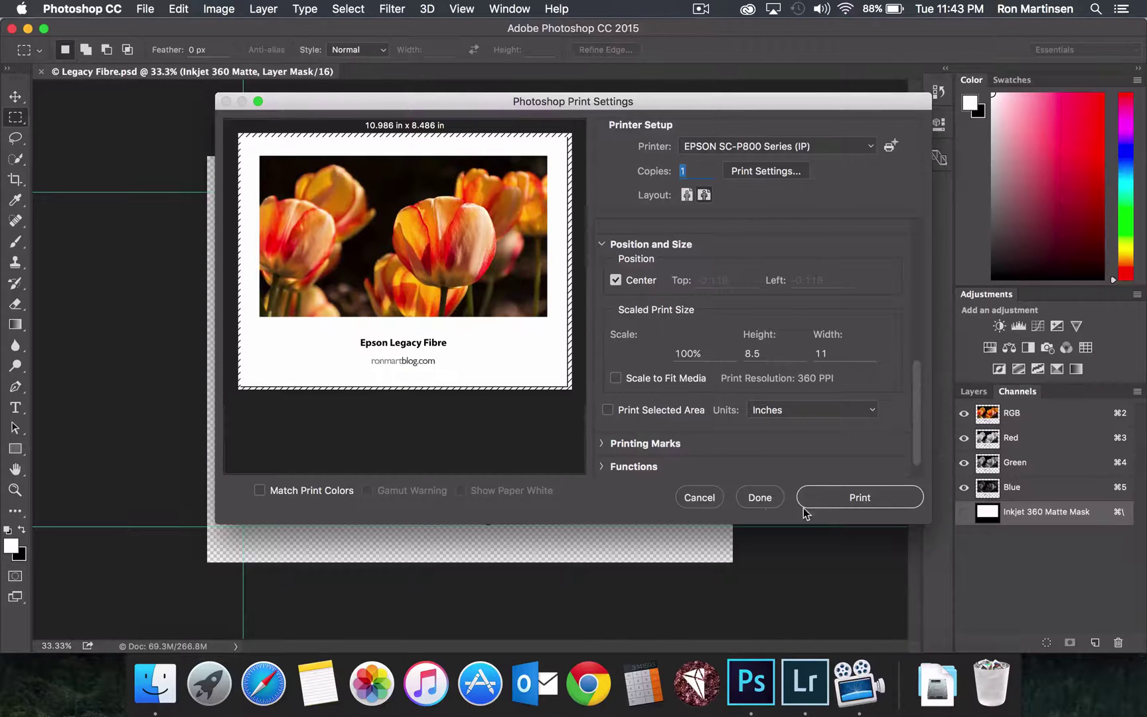
{"action": "left_click", "coordinate": [759, 505]}
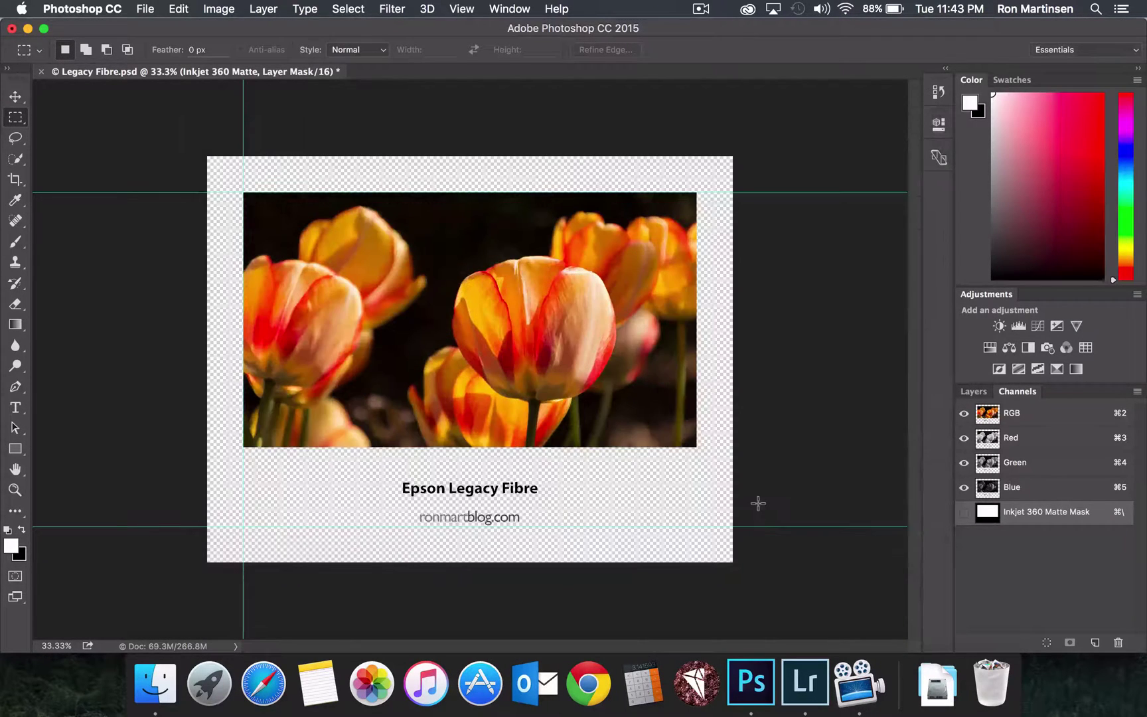
Step: In Lightroom's Page Setup, choose US Letter (Front Fine Art) paper for the EPSON SC-P800
{"action": "left_click", "coordinate": [796, 669]}
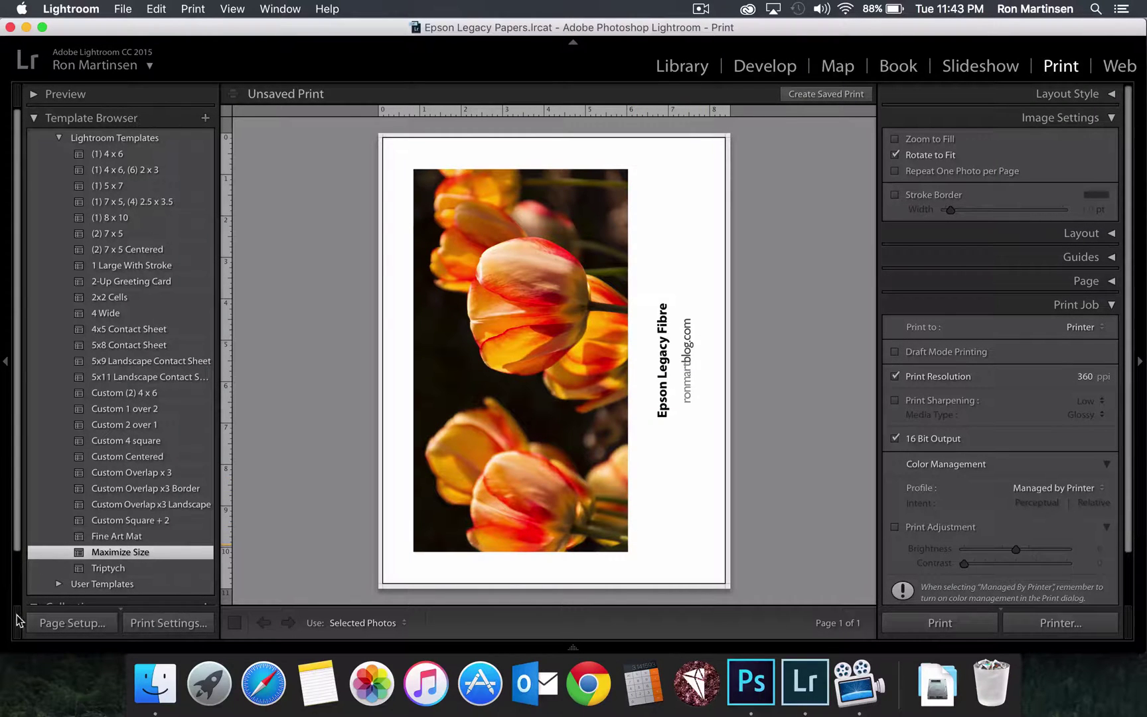
{"action": "left_click", "coordinate": [70, 624]}
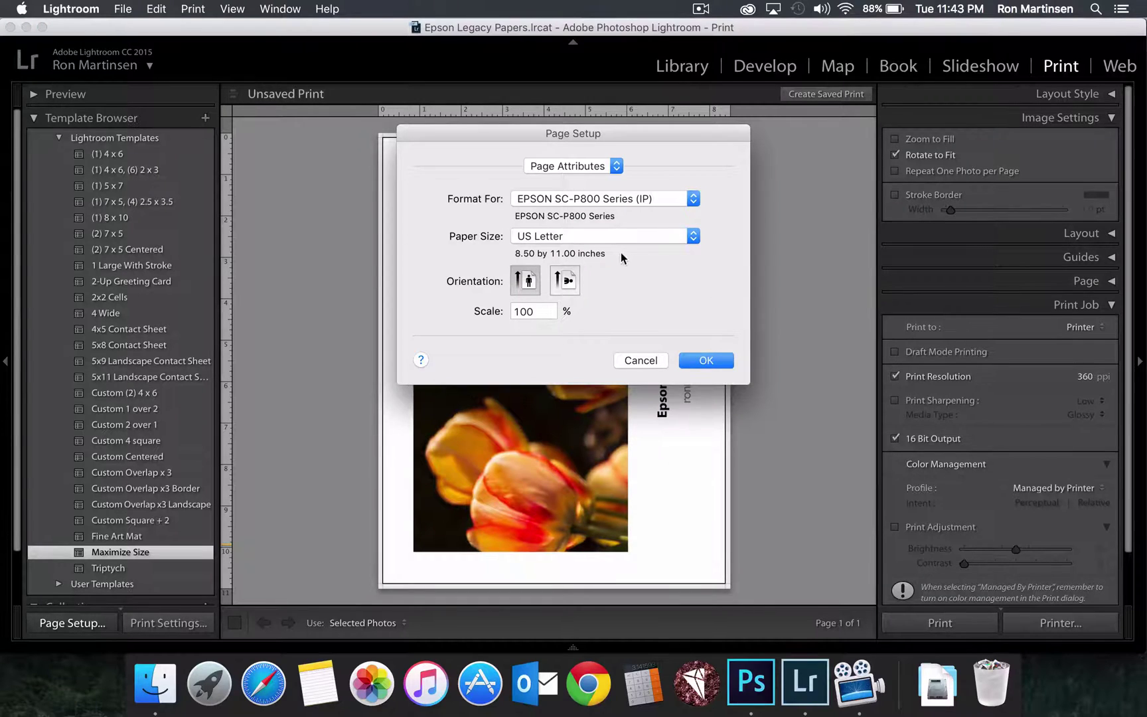
{"action": "left_click", "coordinate": [620, 242]}
{"action": "mouse_move", "coordinate": [617, 237]}
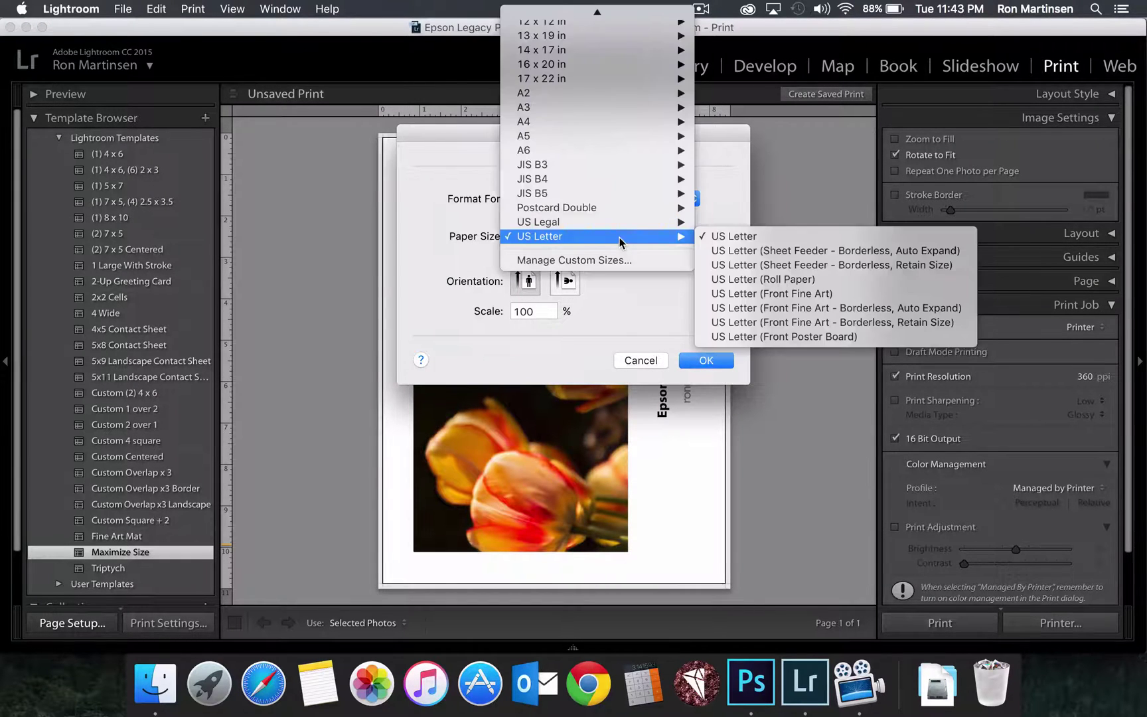
{"action": "left_click", "coordinate": [739, 294]}
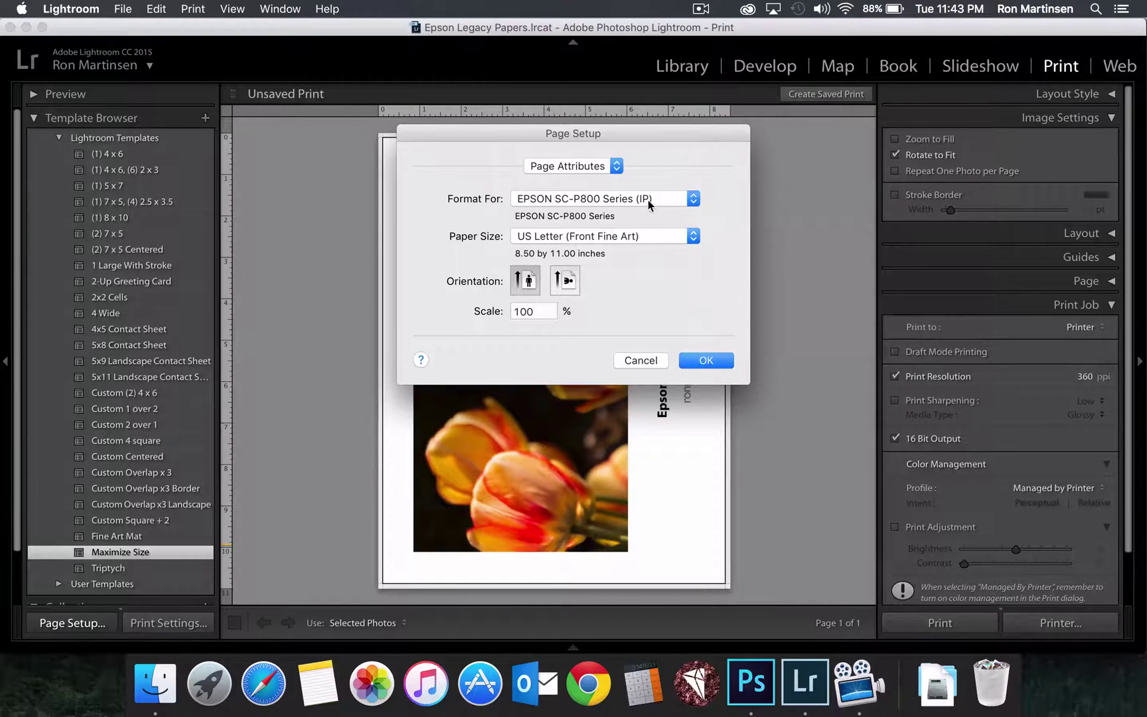
{"action": "left_click", "coordinate": [691, 362]}
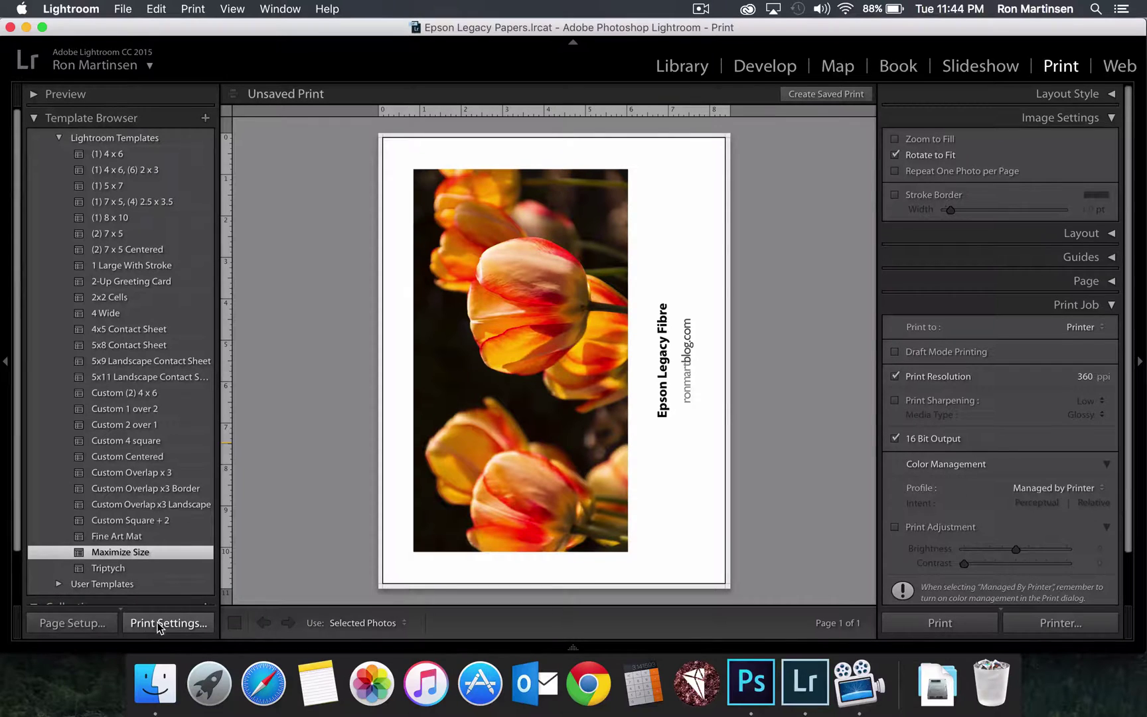
{"action": "left_click", "coordinate": [154, 625]}
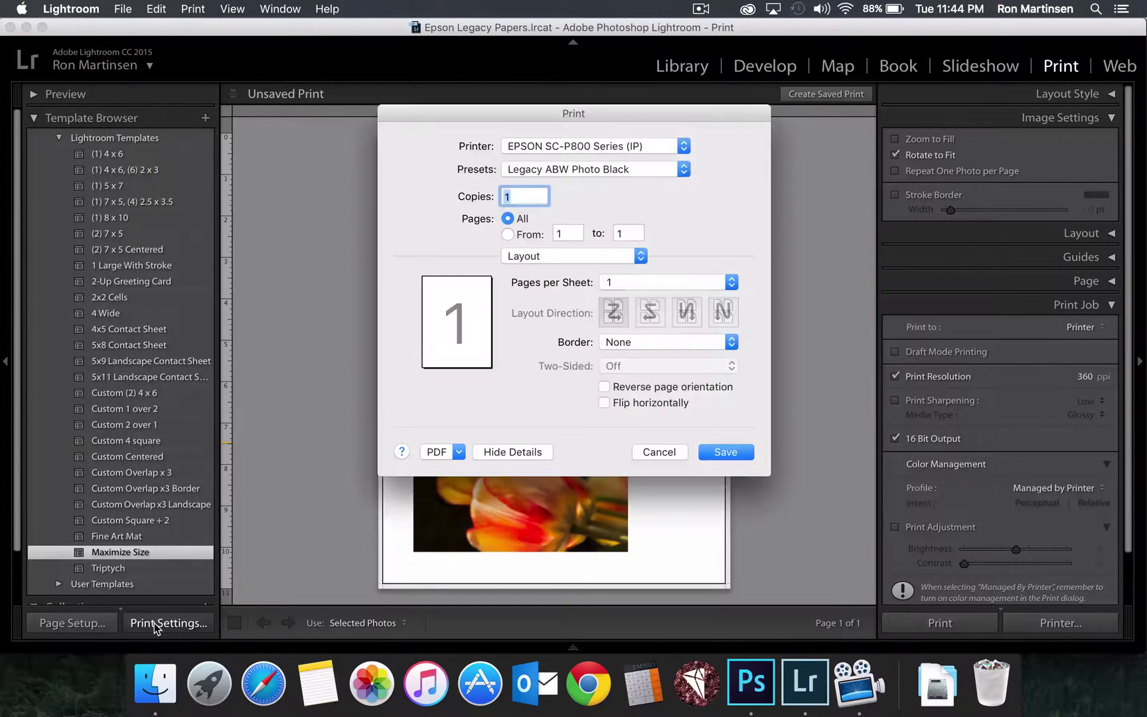
{"action": "left_click", "coordinate": [556, 257]}
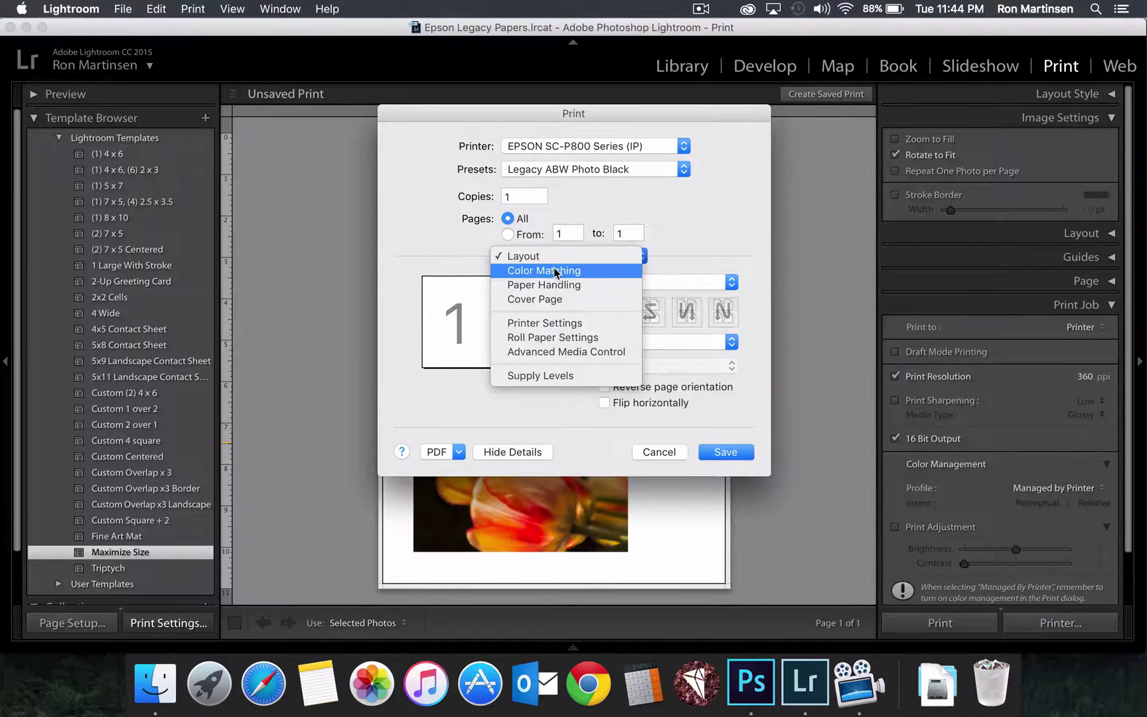
{"action": "left_click", "coordinate": [555, 271]}
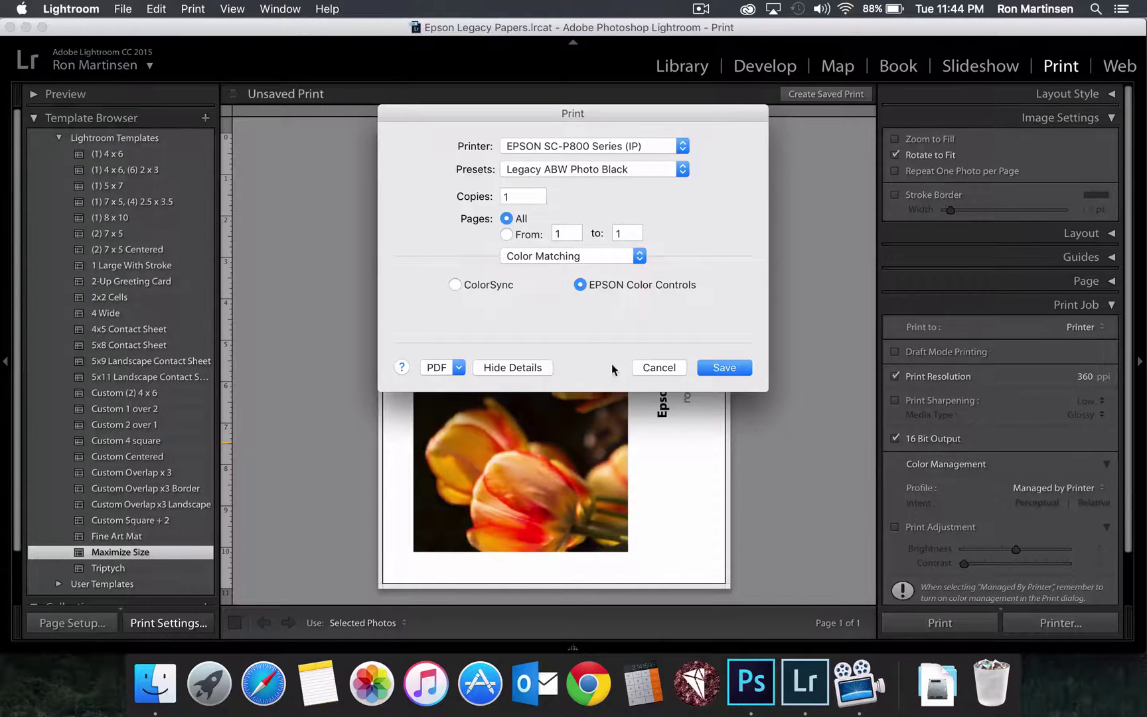
{"action": "left_click", "coordinate": [658, 369]}
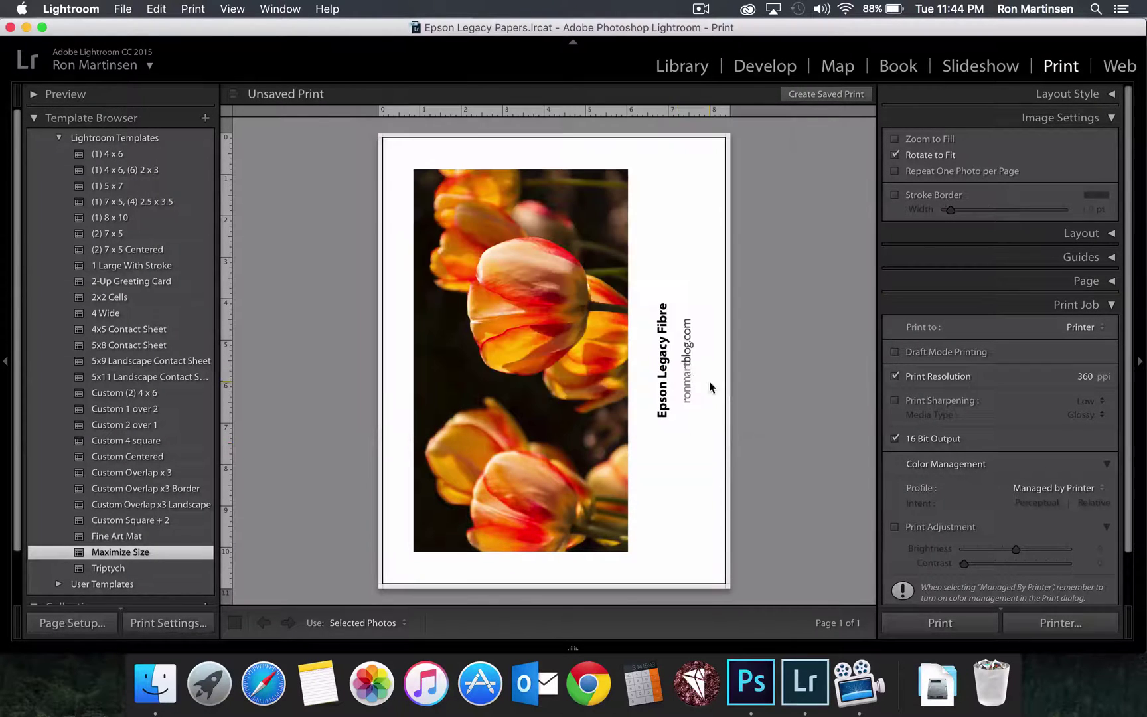
Step: Tick the SC-P800 Legacy Baryta PK and Legacy Fibre MK profiles in Choose Profiles and confirm
{"action": "left_click", "coordinate": [1047, 492]}
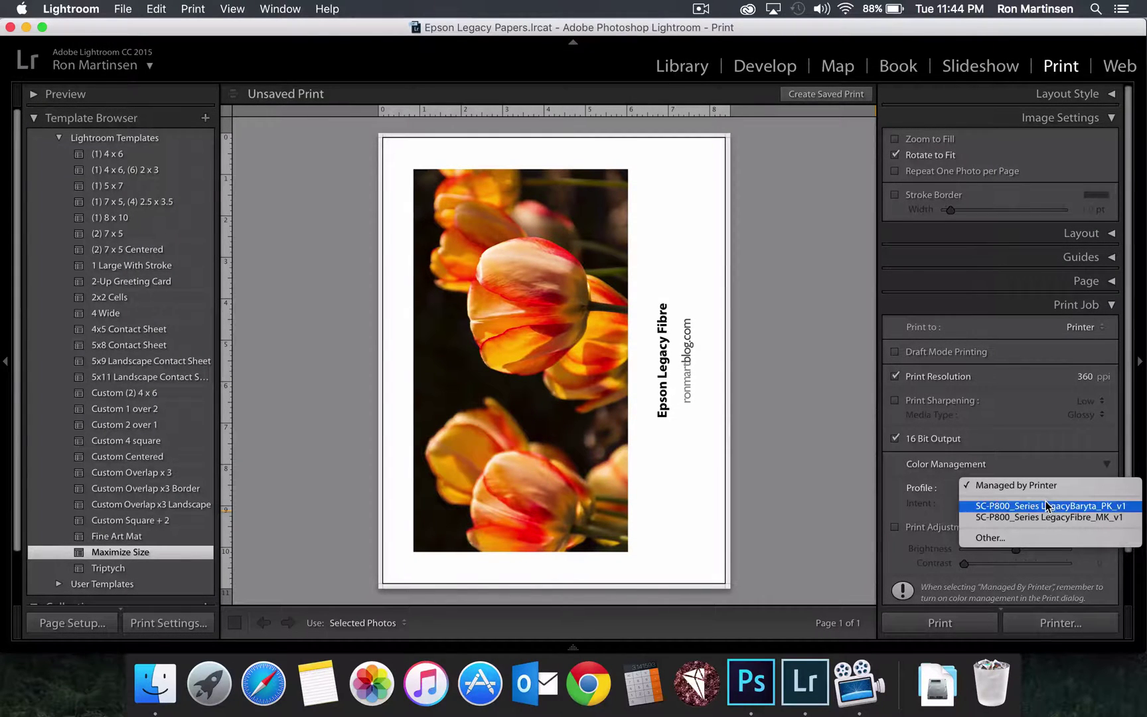
{"action": "left_click", "coordinate": [1006, 539]}
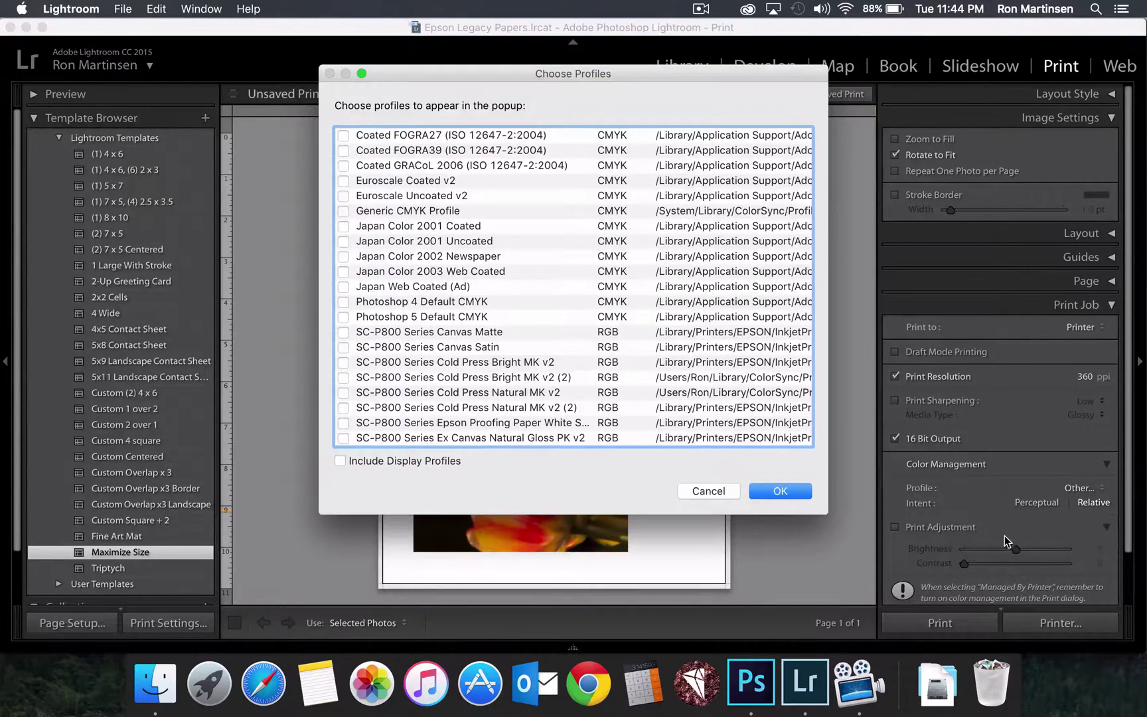
{"action": "scroll", "coordinate": [396, 199], "scroll_direction": "down", "scroll_amount": 10}
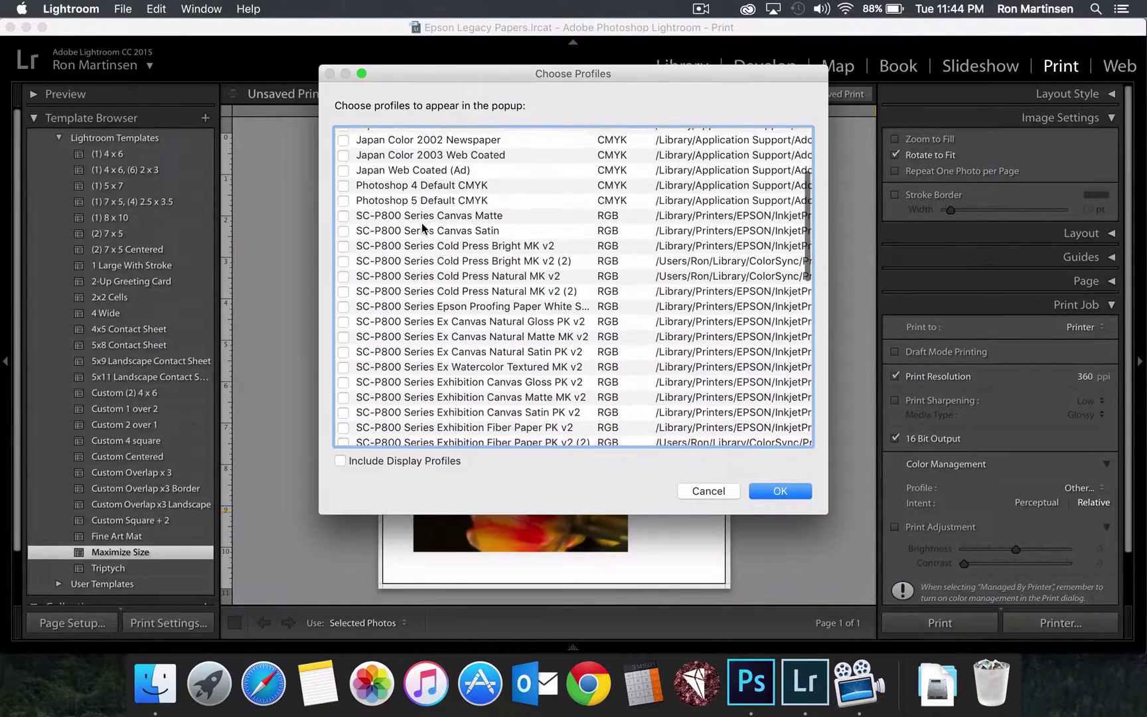
{"action": "scroll", "coordinate": [422, 228], "scroll_direction": "down", "scroll_amount": 5}
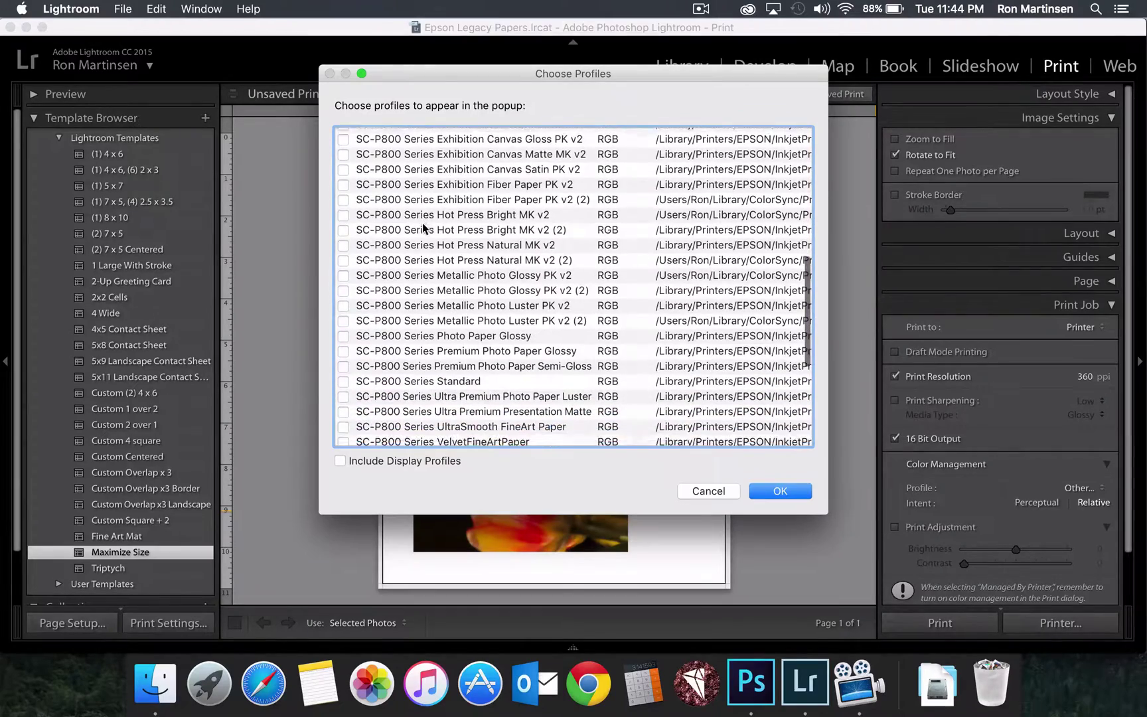
{"action": "scroll", "coordinate": [423, 228], "scroll_direction": "down", "scroll_amount": 6}
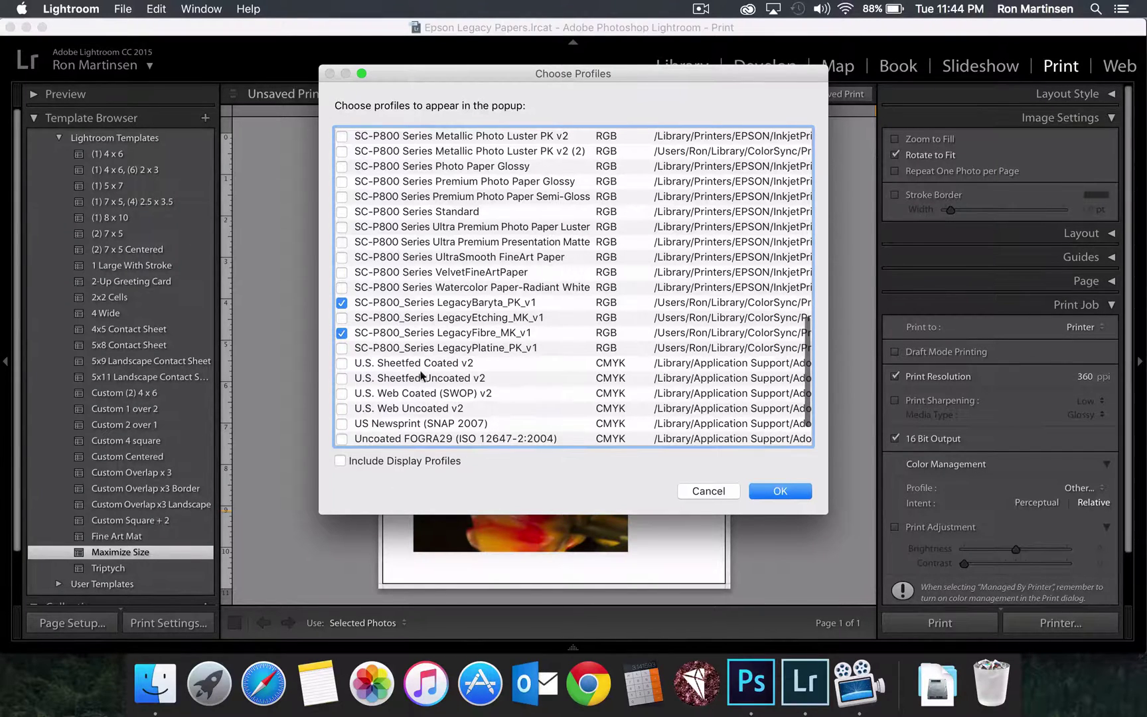
{"action": "left_click", "coordinate": [359, 75]}
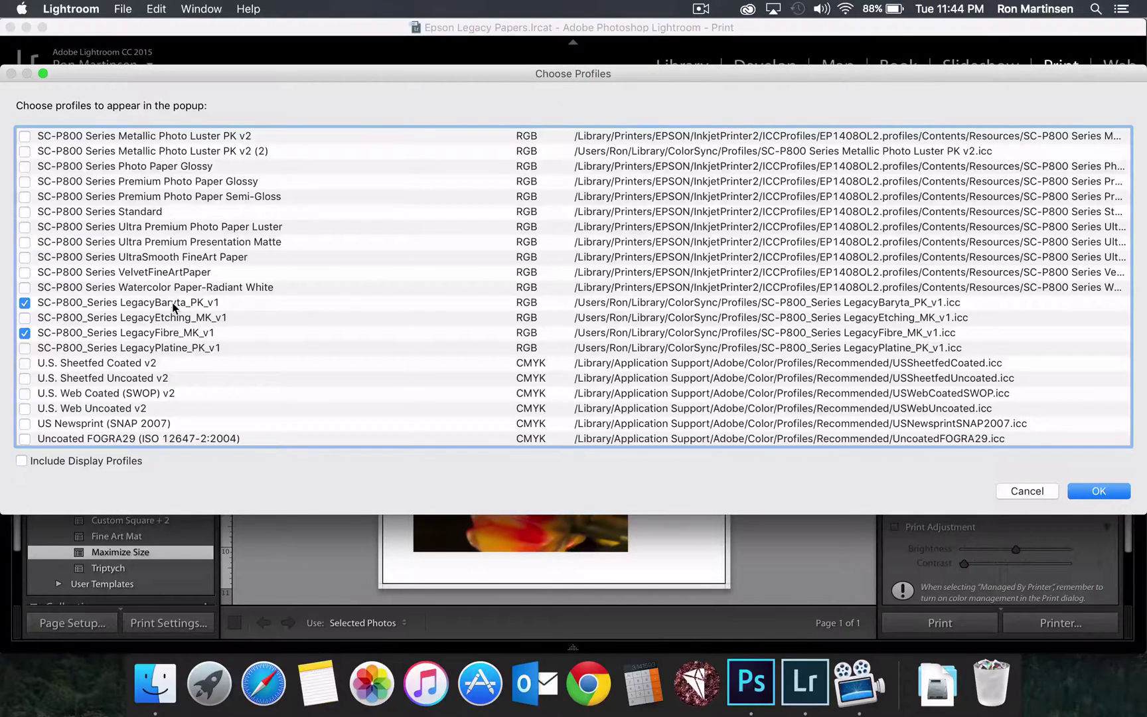
{"action": "left_click", "coordinate": [1114, 492]}
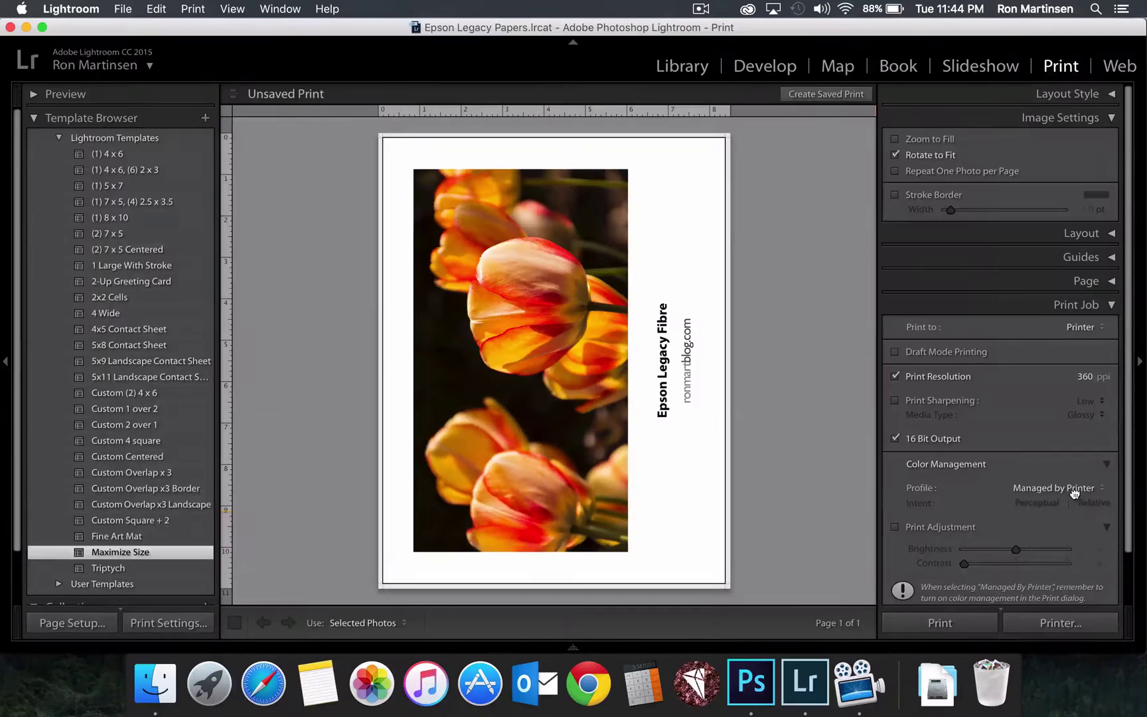
Step: Set the Color Management profile to SC-P800_Series LegacyFibre_MK_v1, keeping Relative intent
{"action": "left_click", "coordinate": [1074, 491]}
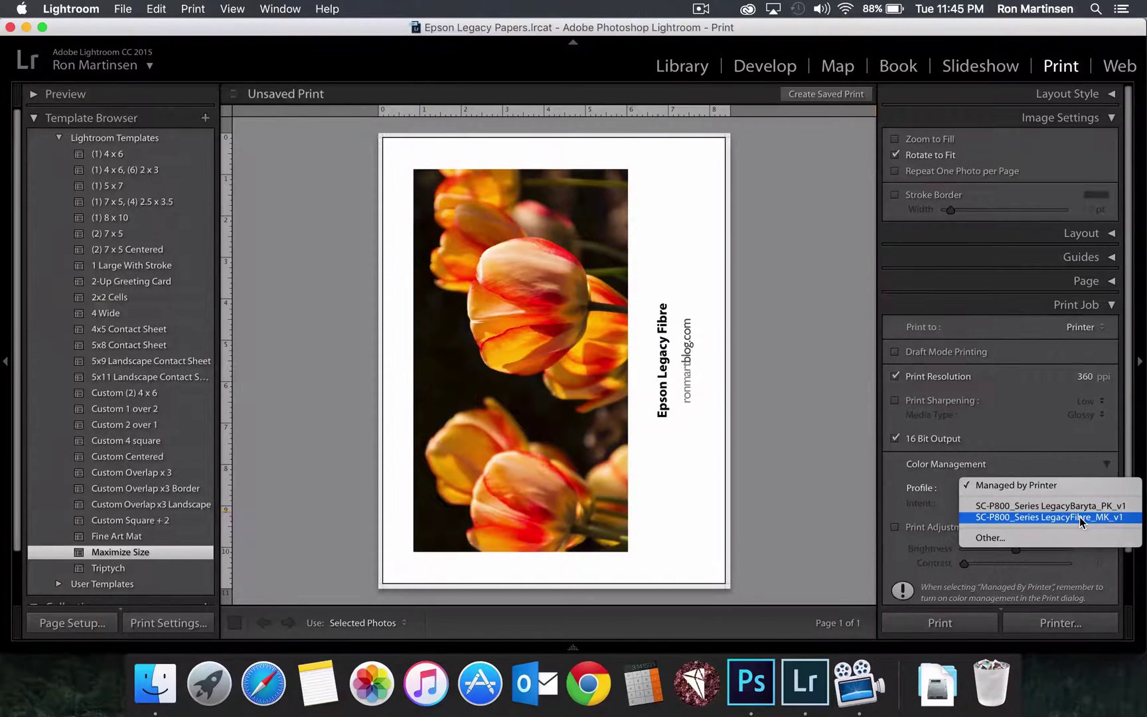
{"action": "left_click", "coordinate": [1078, 516]}
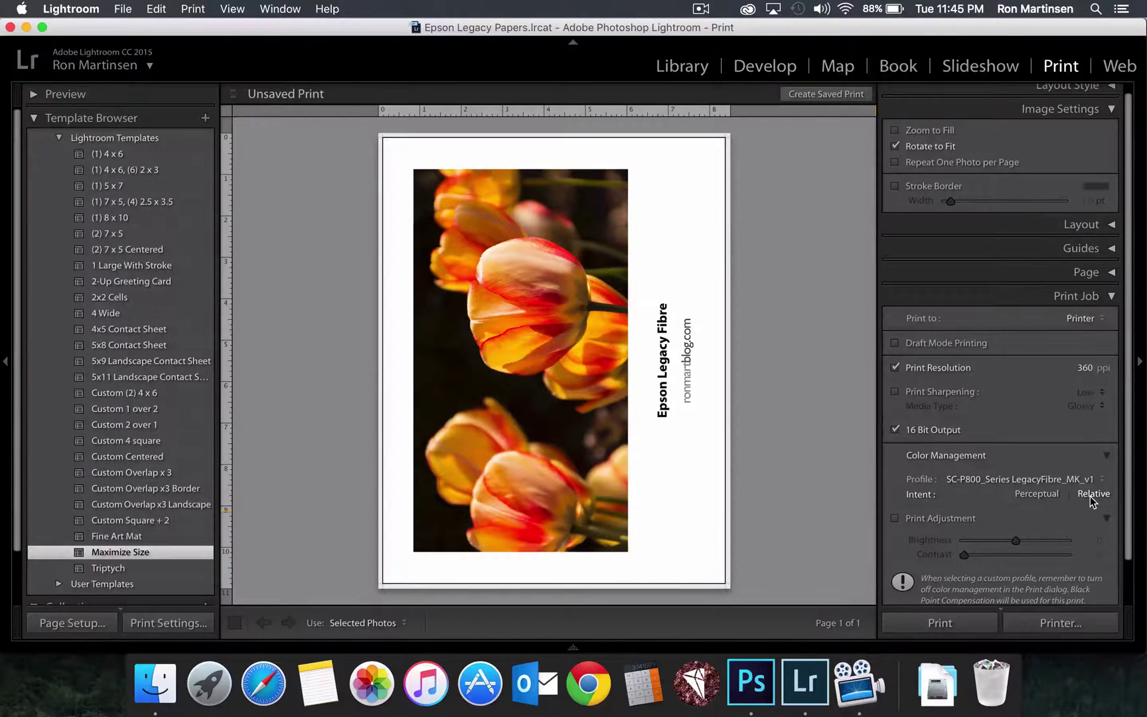
{"action": "scroll", "coordinate": [988, 523], "scroll_direction": "down", "scroll_amount": 2}
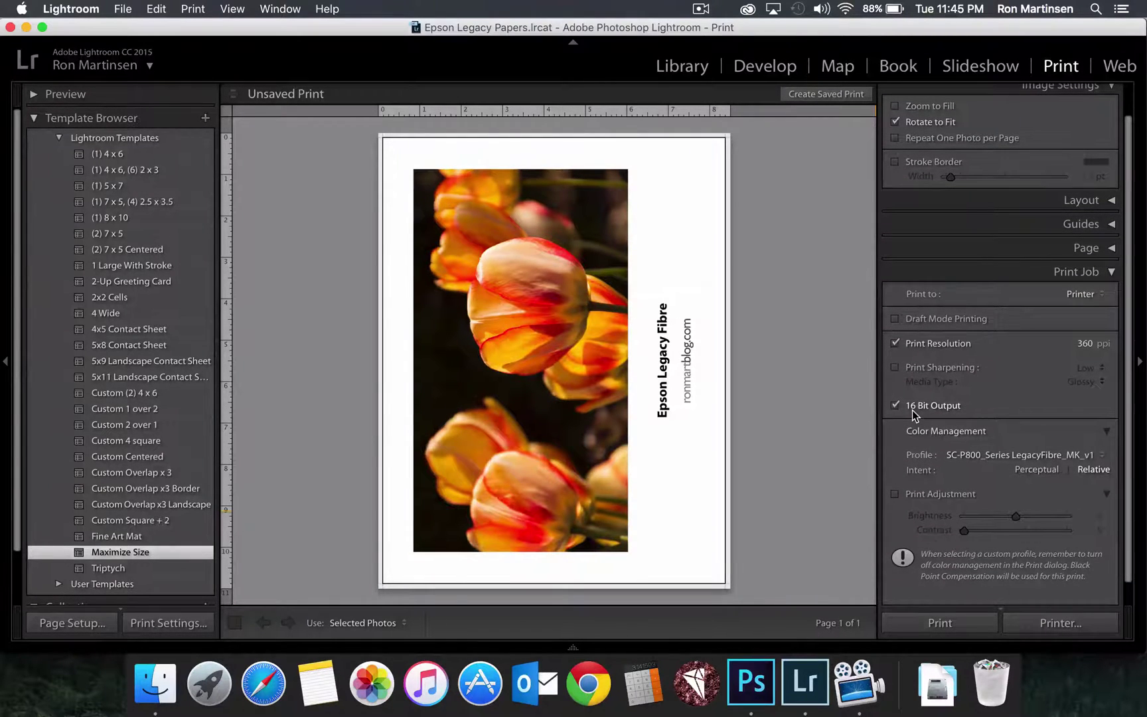
{"action": "scroll", "coordinate": [912, 411], "scroll_direction": "down", "scroll_amount": 2}
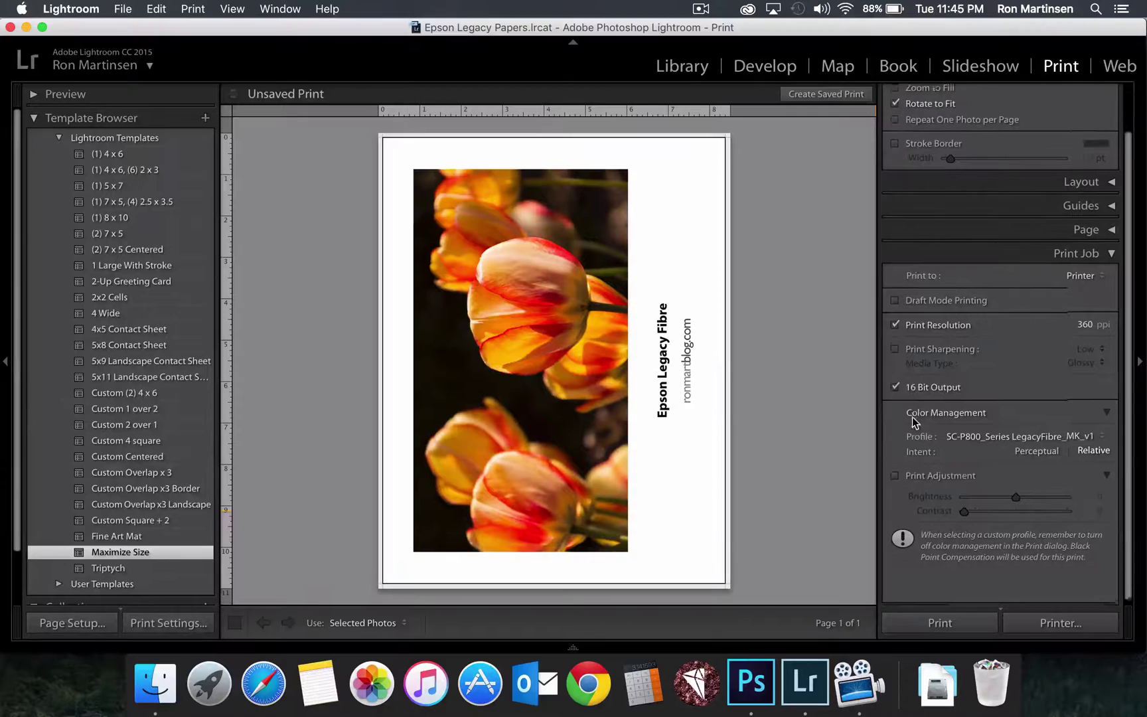
Step: Bring up the printer's Print Settings dialog at its basic Printer Settings section
{"action": "left_click", "coordinate": [161, 624]}
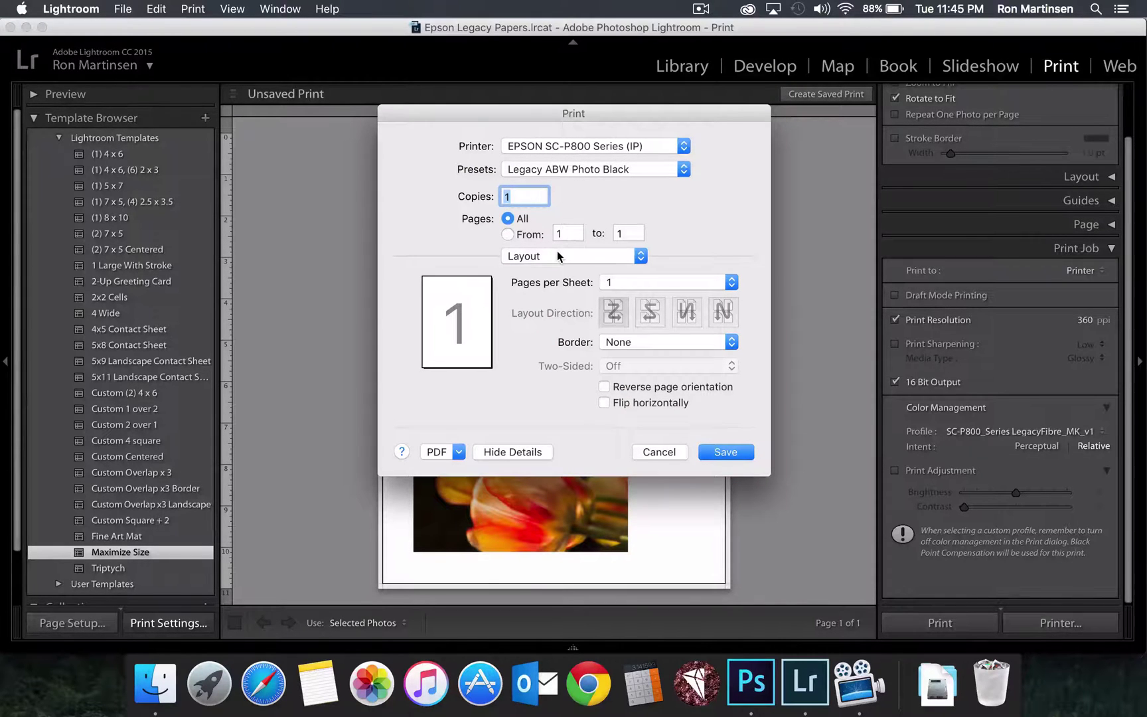
{"action": "left_click", "coordinate": [557, 253]}
{"action": "left_click", "coordinate": [558, 270]}
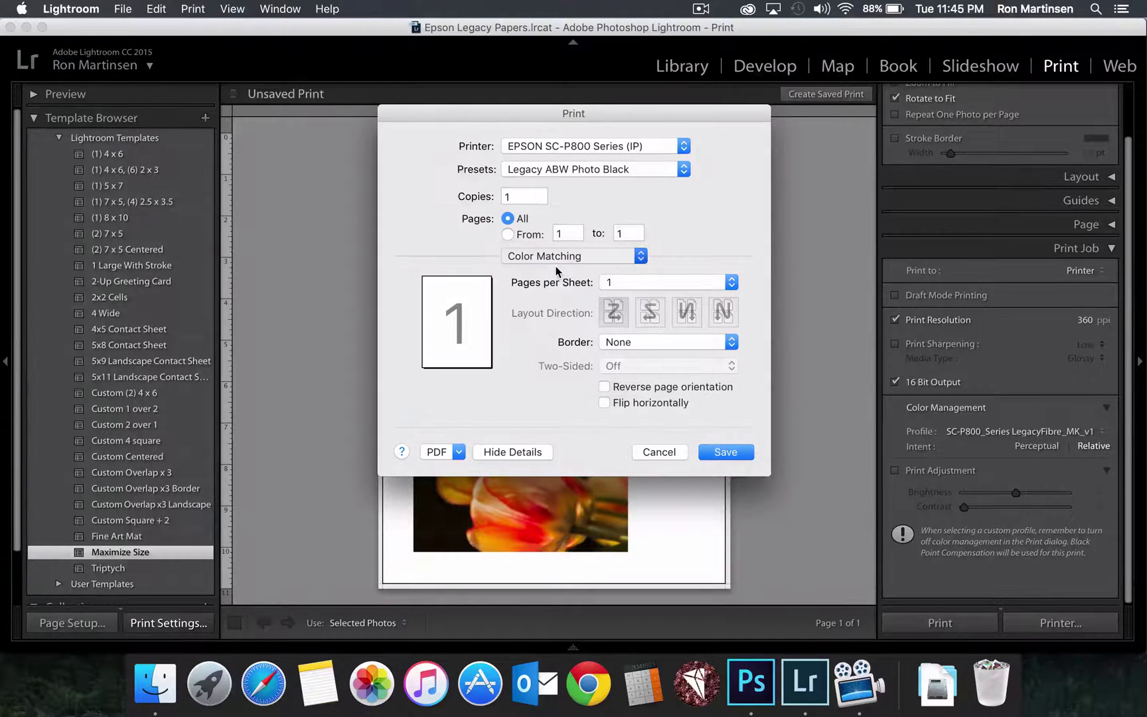
{"action": "left_click", "coordinate": [563, 260]}
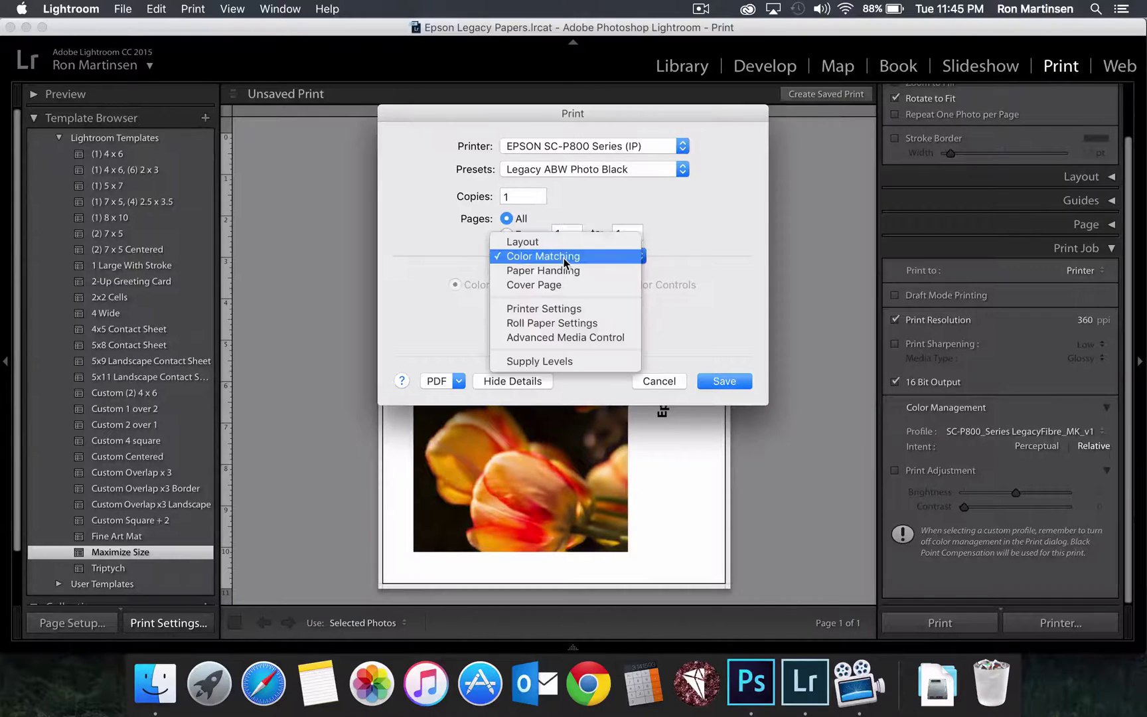
{"action": "left_click", "coordinate": [568, 309]}
{"action": "left_click", "coordinate": [499, 281]}
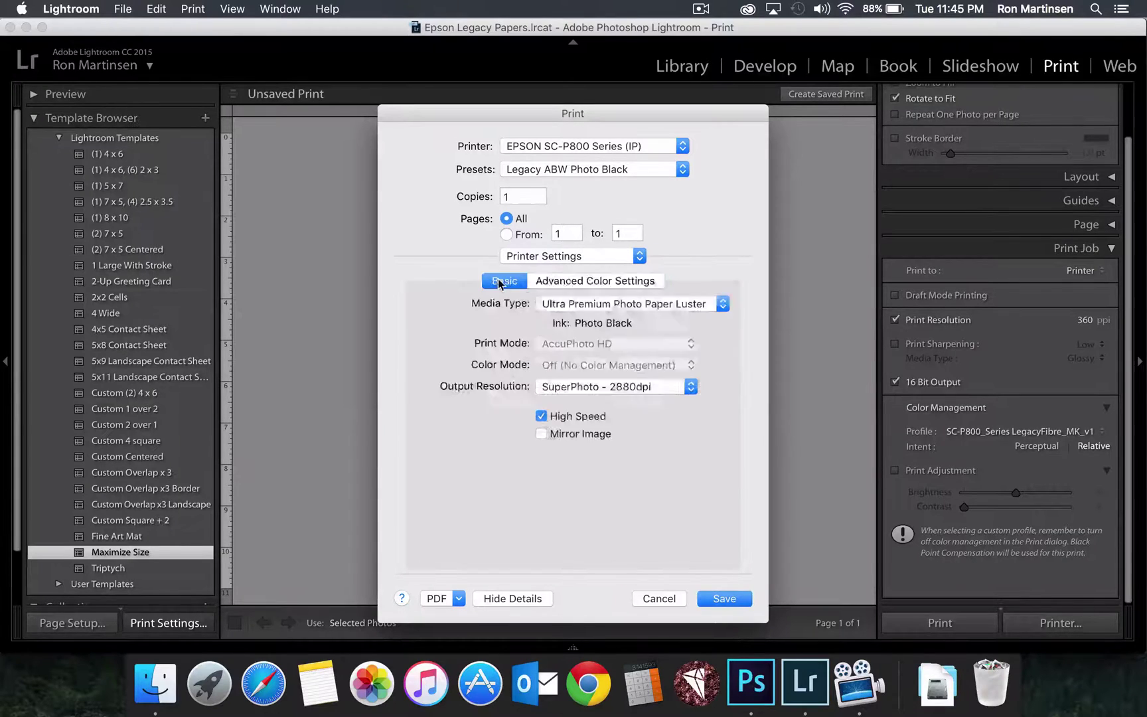
Step: Set media to Watercolor Paper - Radiant White and resolution to SuperPhoto - 2880dpi, then save
{"action": "left_click", "coordinate": [593, 301]}
{"action": "mouse_move", "coordinate": [608, 347]}
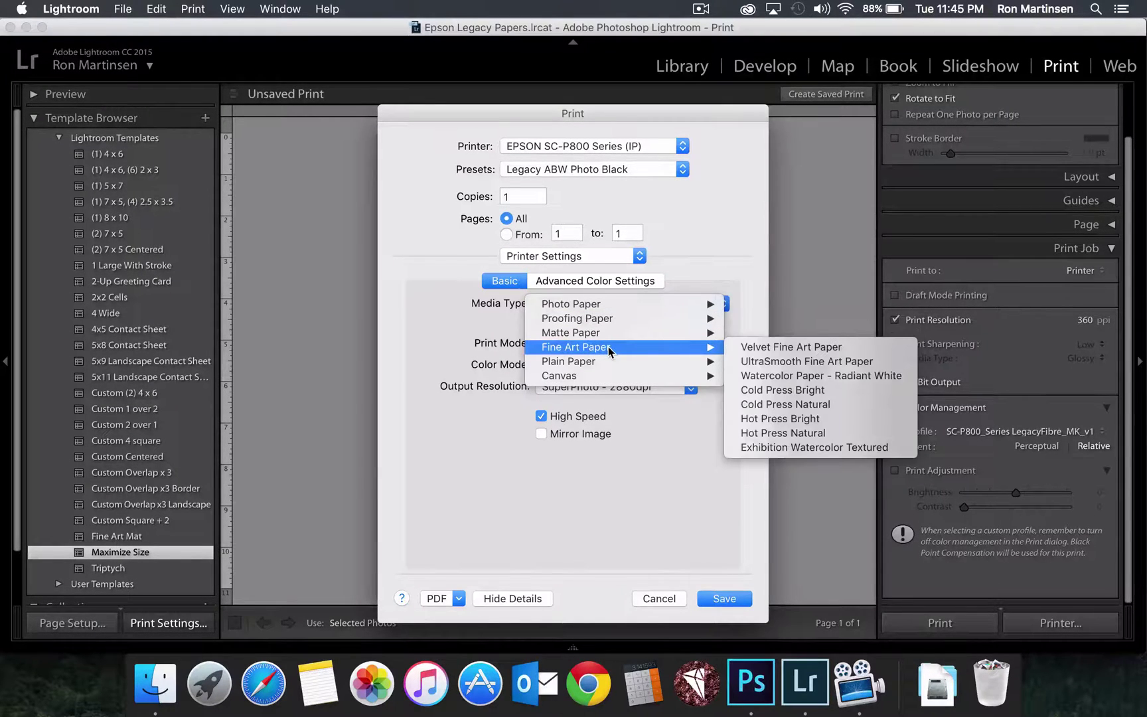
{"action": "left_click", "coordinate": [843, 375]}
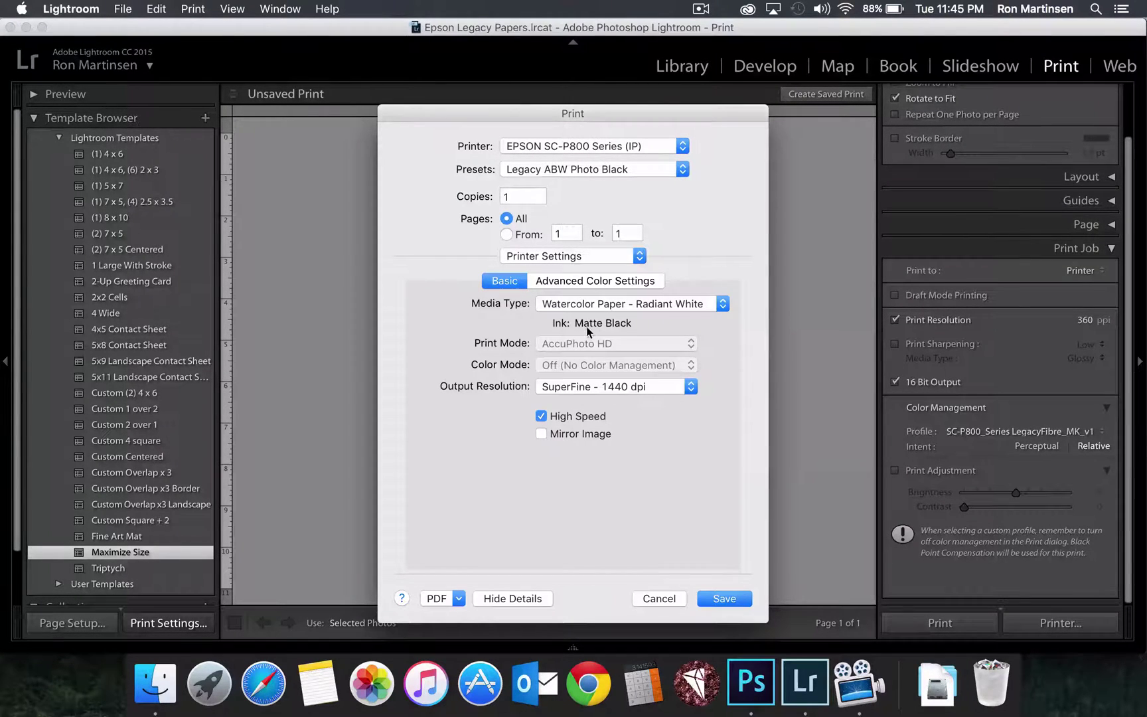
{"action": "left_click", "coordinate": [605, 385]}
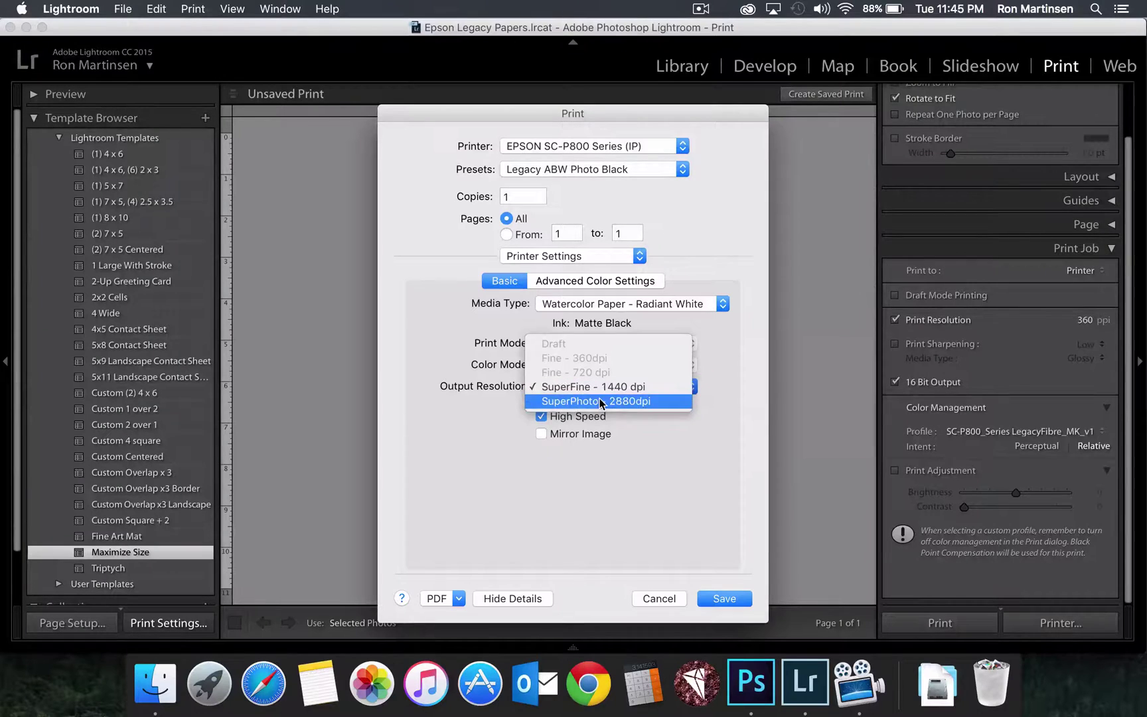
{"action": "left_click", "coordinate": [599, 398]}
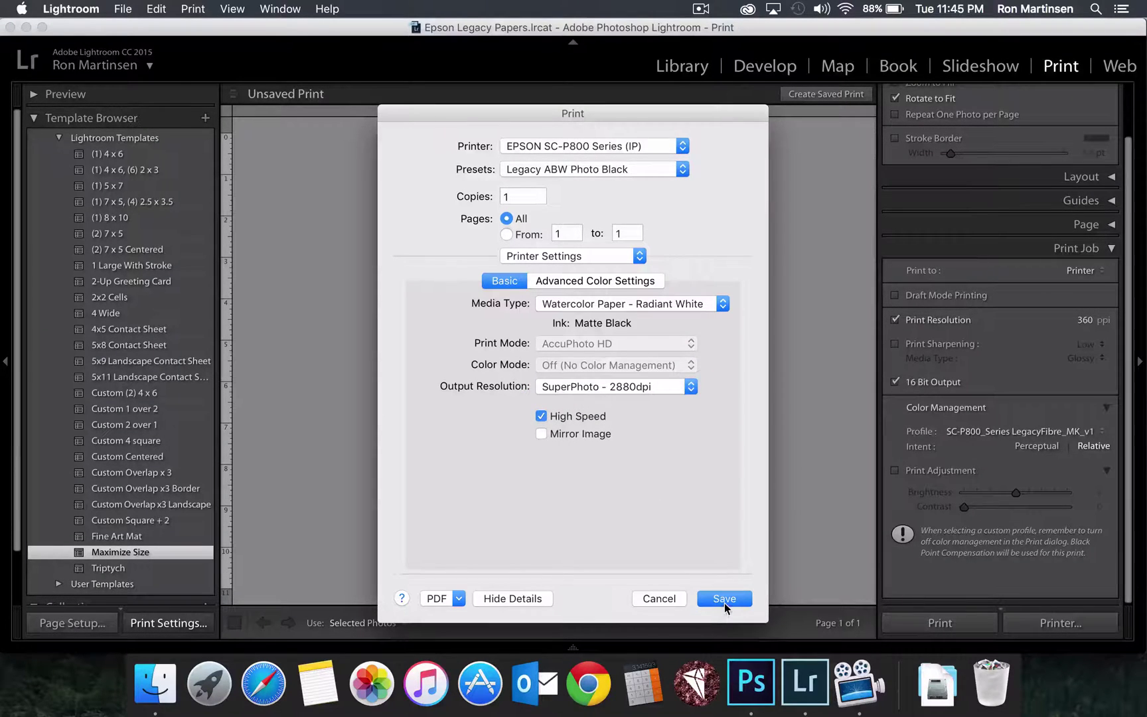
{"action": "left_click", "coordinate": [724, 601]}
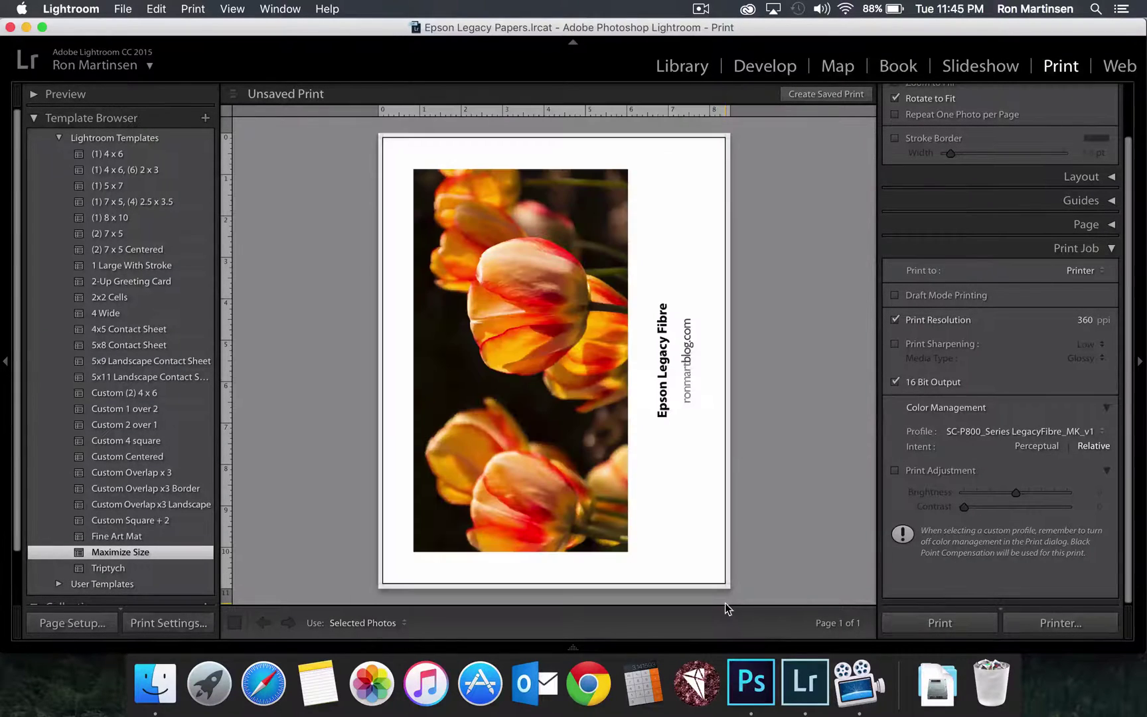
{"action": "left_click", "coordinate": [101, 622]}
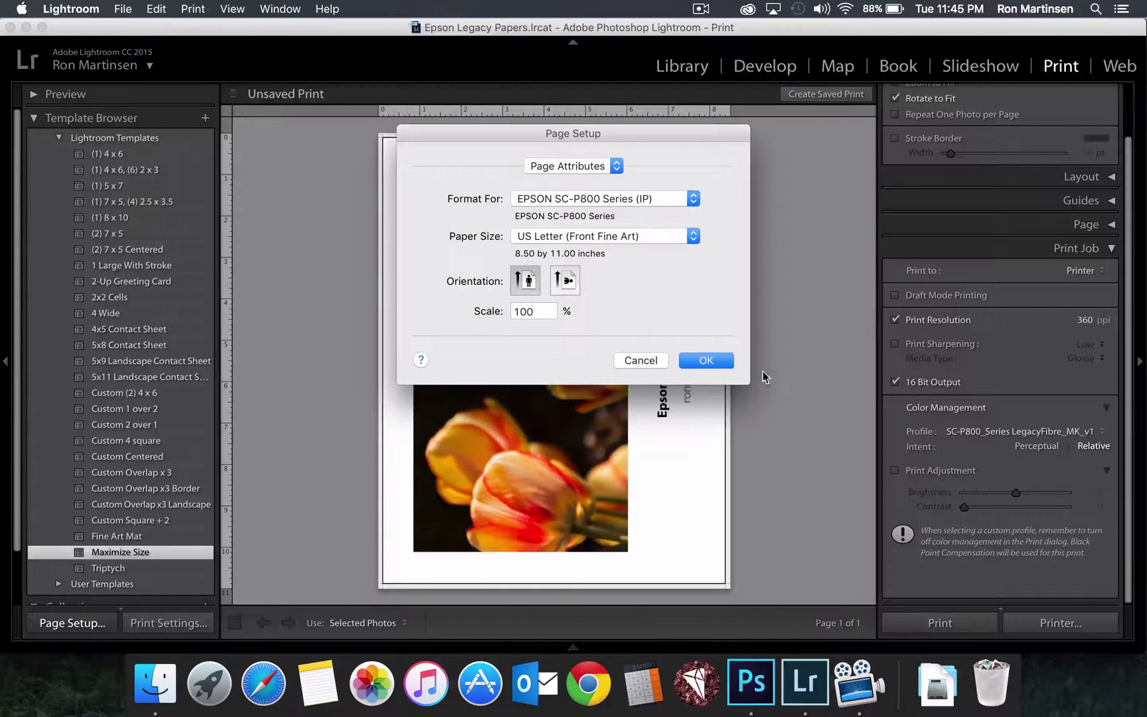
{"action": "left_click", "coordinate": [654, 361]}
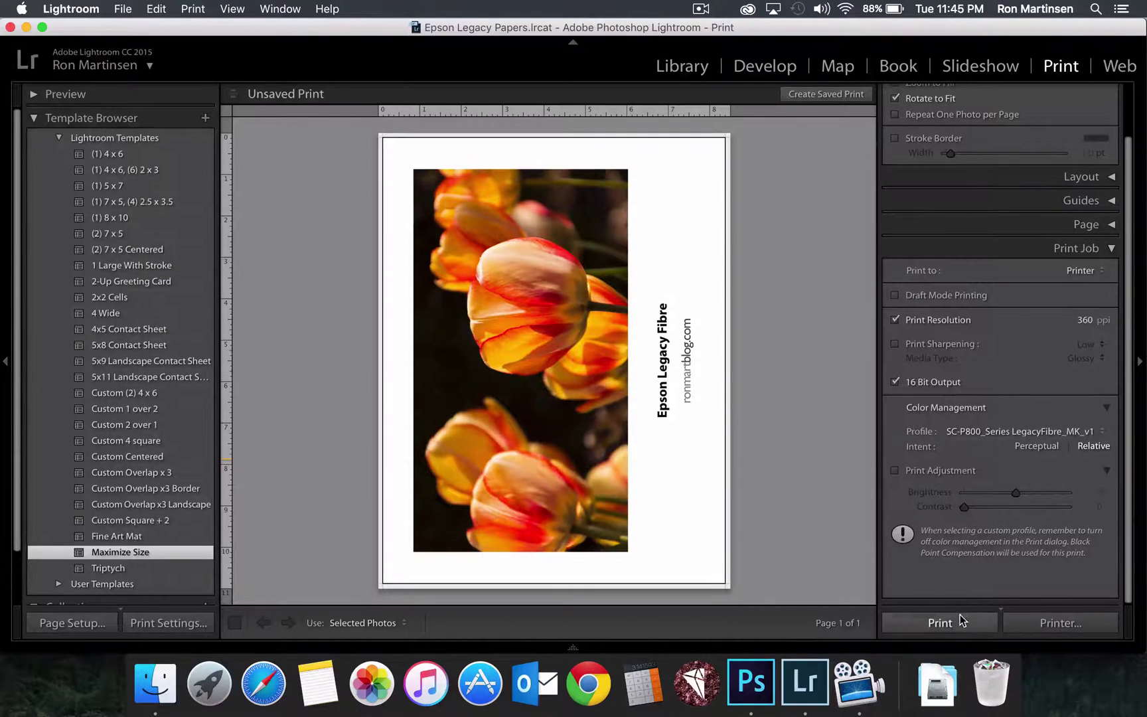
{"action": "left_click", "coordinate": [1023, 618]}
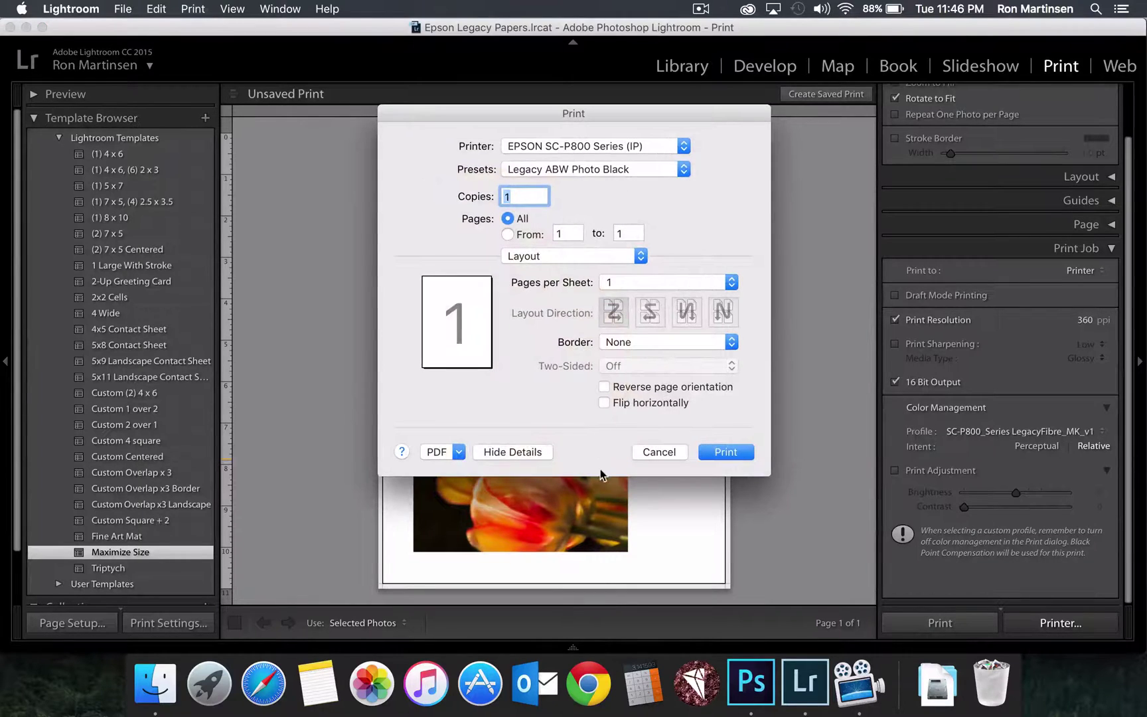
{"action": "left_click", "coordinate": [651, 454]}
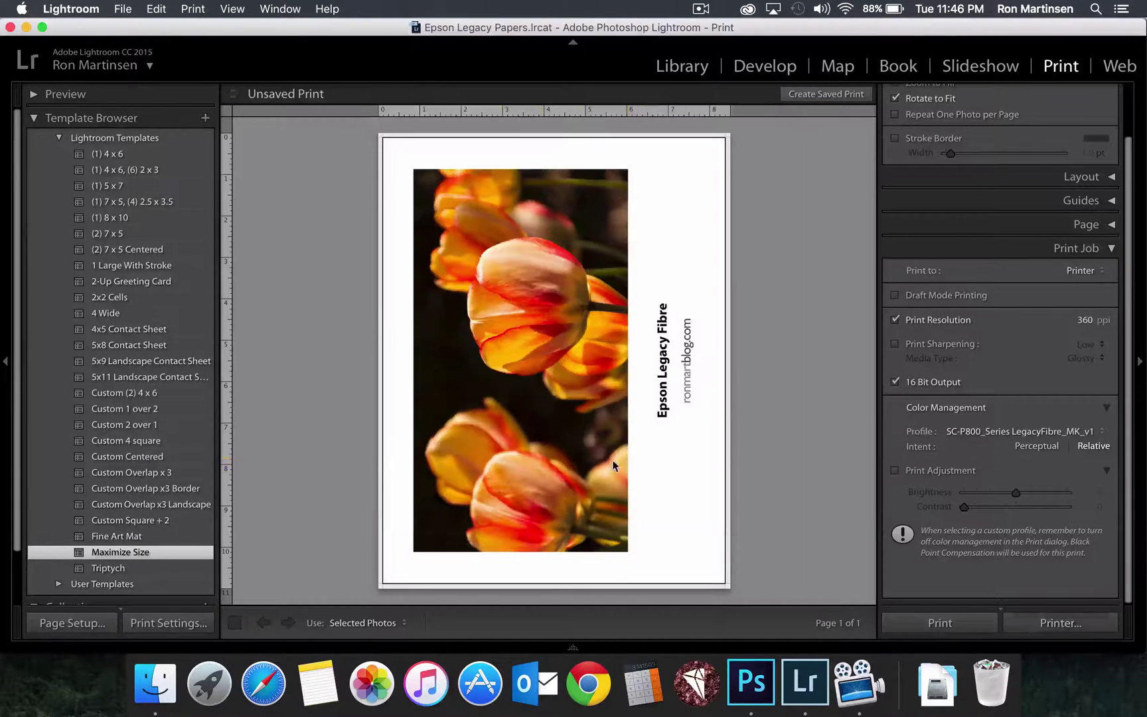